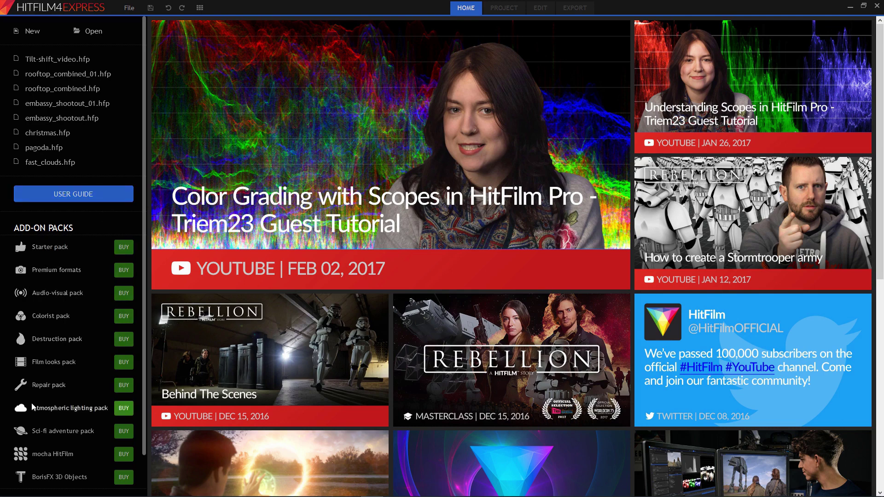
Browse the Home page, then start a new project with the 1080p Full HD @ 30 fps template.
{"action": "scroll", "coordinate": [31, 403], "scroll_direction": "down", "scroll_amount": 2}
{"action": "scroll", "coordinate": [31, 403], "scroll_direction": "up", "scroll_amount": 1}
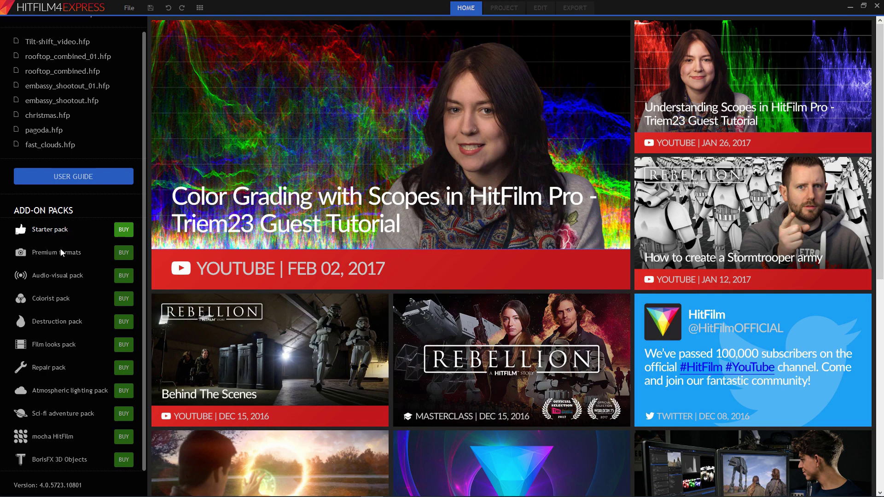
{"action": "scroll", "coordinate": [57, 387], "scroll_direction": "down", "scroll_amount": 1}
{"action": "scroll", "coordinate": [57, 390], "scroll_direction": "up", "scroll_amount": 1}
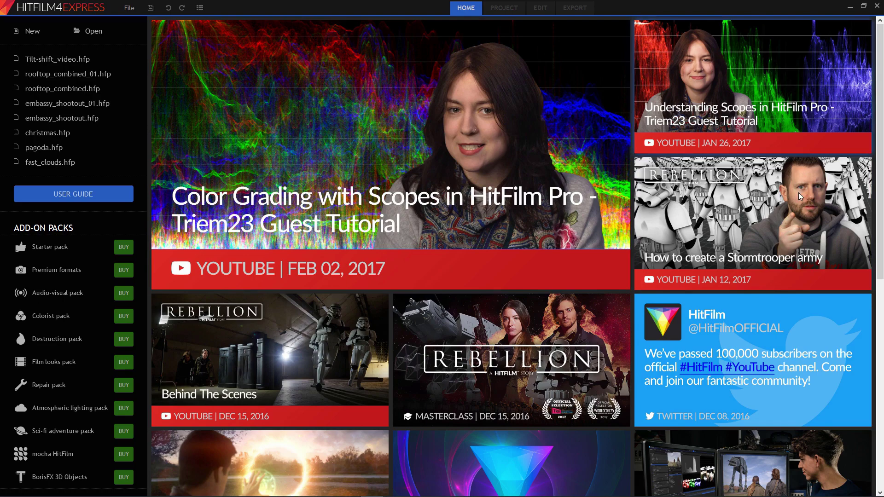
{"action": "scroll", "coordinate": [742, 238], "scroll_direction": "down", "scroll_amount": 2}
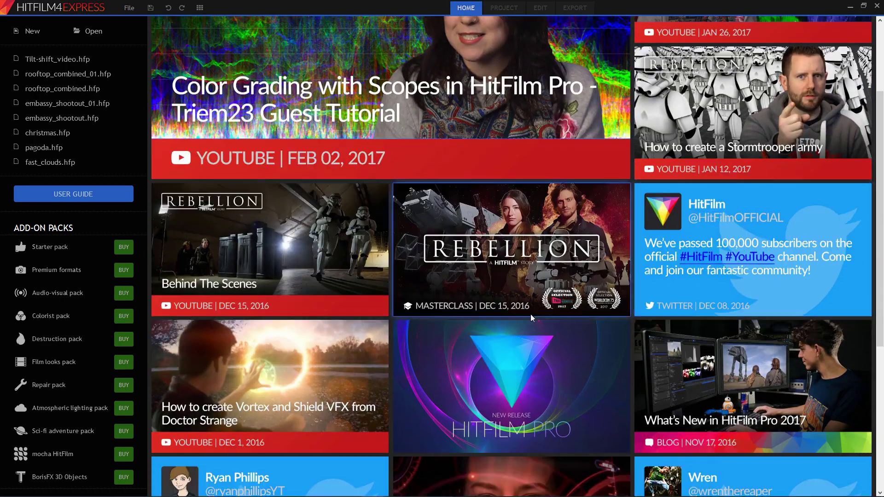
{"action": "scroll", "coordinate": [736, 331], "scroll_direction": "down", "scroll_amount": 4}
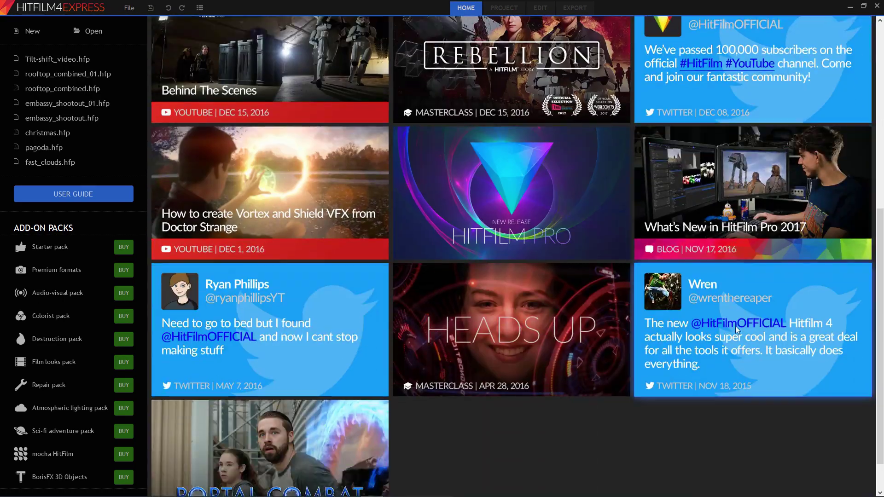
{"action": "scroll", "coordinate": [678, 469], "scroll_direction": "up", "scroll_amount": 6}
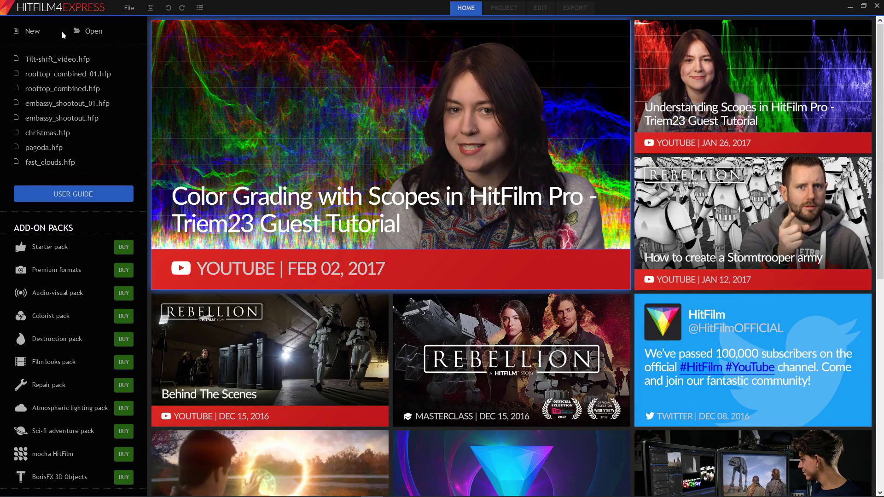
{"action": "left_click", "coordinate": [37, 32]}
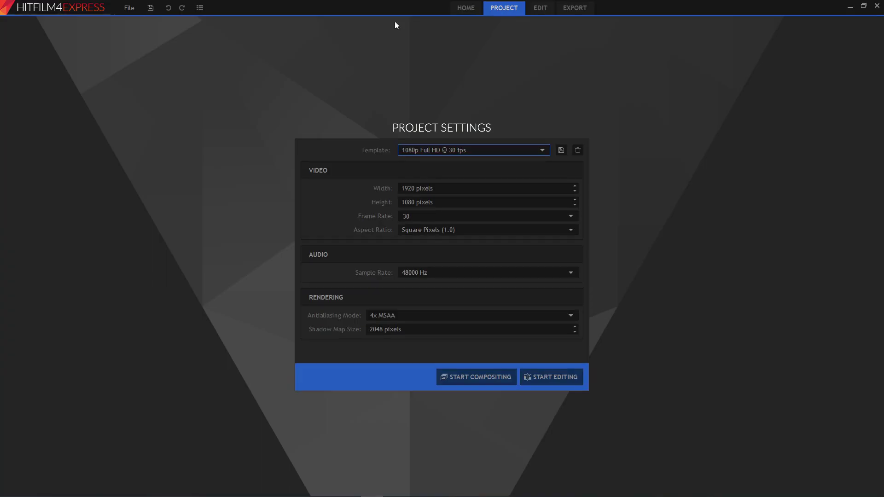
{"action": "left_click", "coordinate": [461, 150]}
{"action": "left_click", "coordinate": [462, 150]}
Enter the Edit workspace and tour the panels list and the History, Text, Effects, Controls and Editor panels.
{"action": "left_click", "coordinate": [565, 382]}
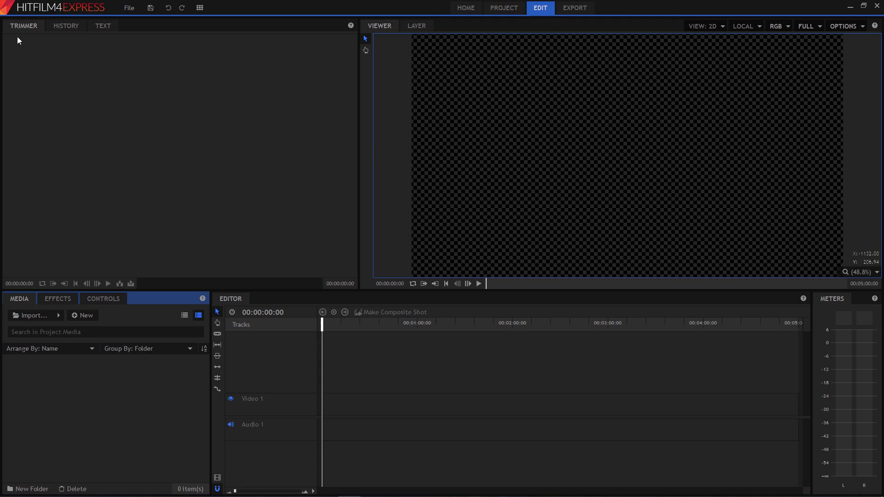
{"action": "left_click", "coordinate": [200, 8]}
{"action": "left_click", "coordinate": [65, 26]}
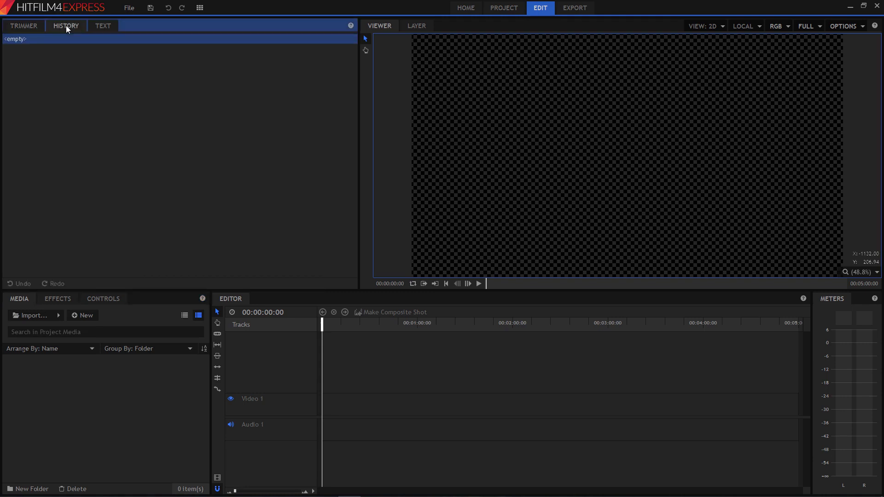
{"action": "left_click", "coordinate": [103, 27]}
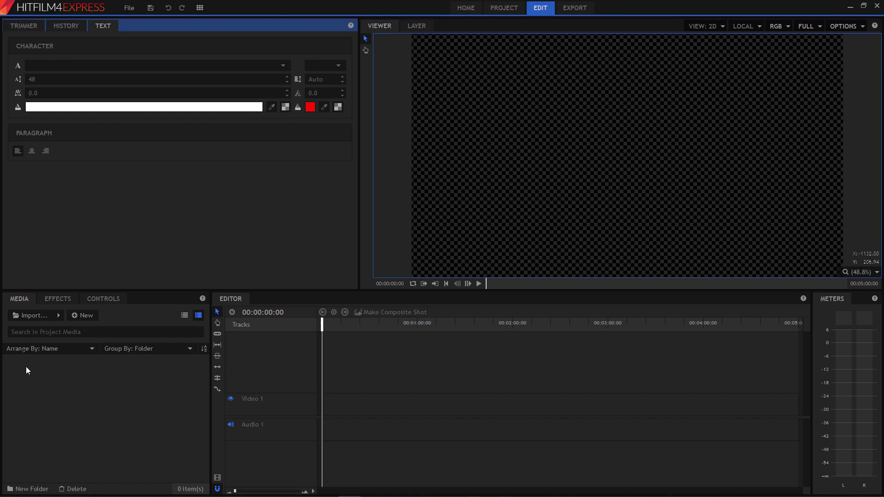
{"action": "left_click", "coordinate": [54, 301]}
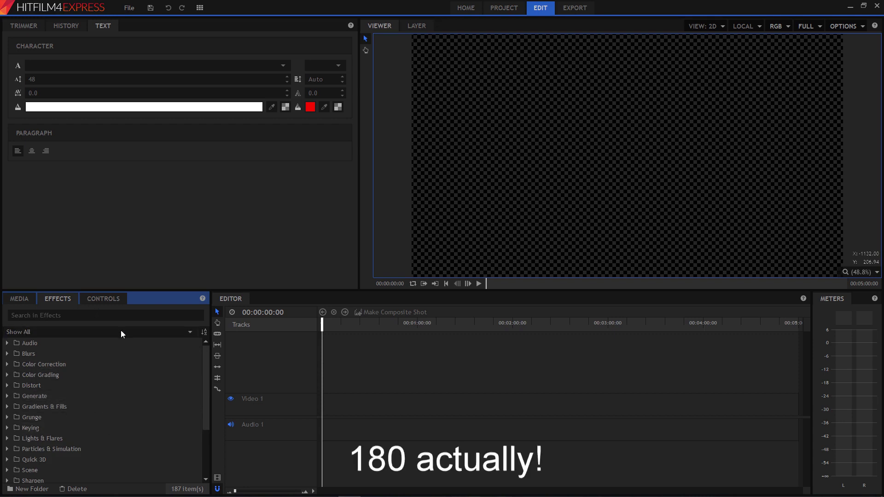
{"action": "left_click", "coordinate": [103, 299]}
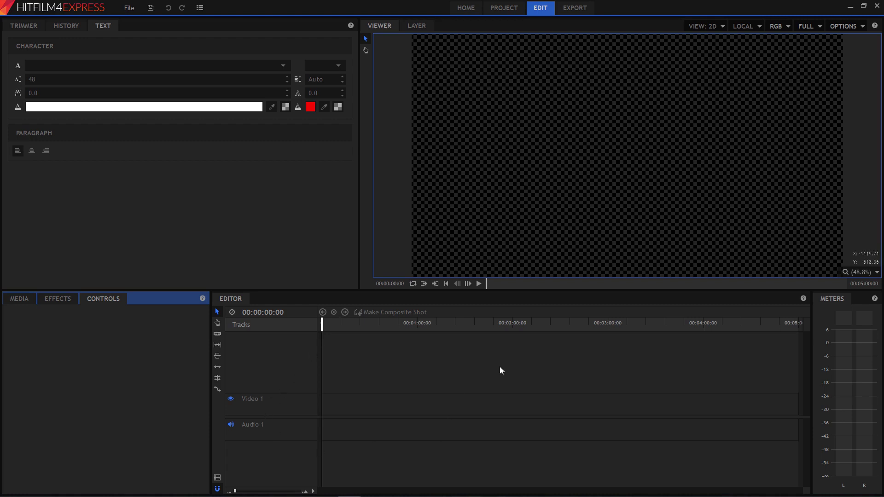
{"action": "left_click", "coordinate": [288, 360]}
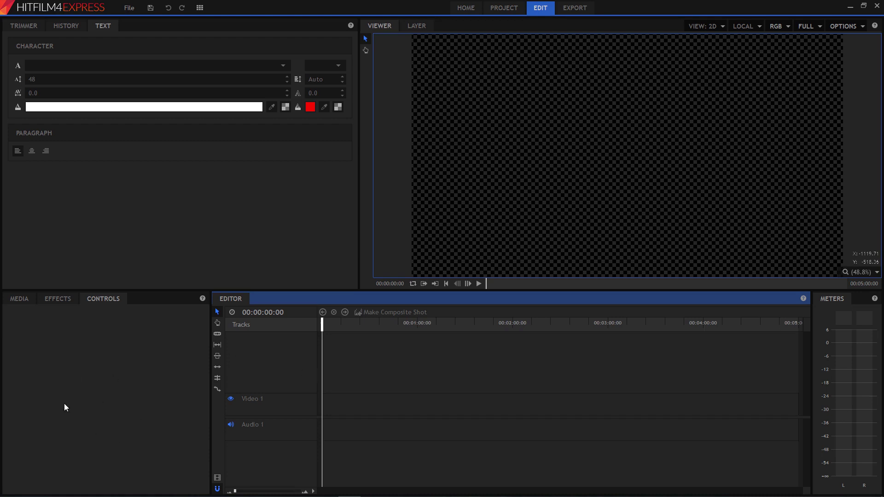
Import MVI_0125.MP4 from the 118_0620 folder into HitFilm's Media panel.
{"action": "key", "text": "alt+Tab"}
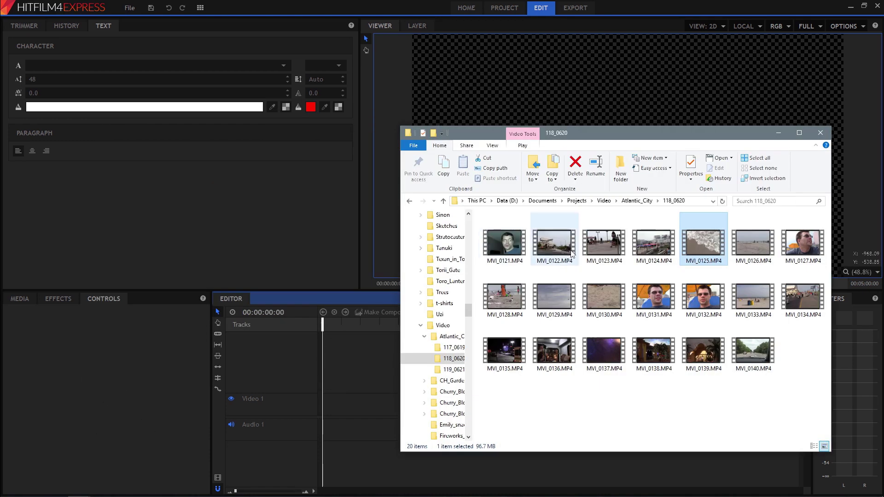
{"action": "left_click_drag", "start_coordinate": [707, 238], "coordinate": [93, 435]}
{"action": "left_click", "coordinate": [82, 434]}
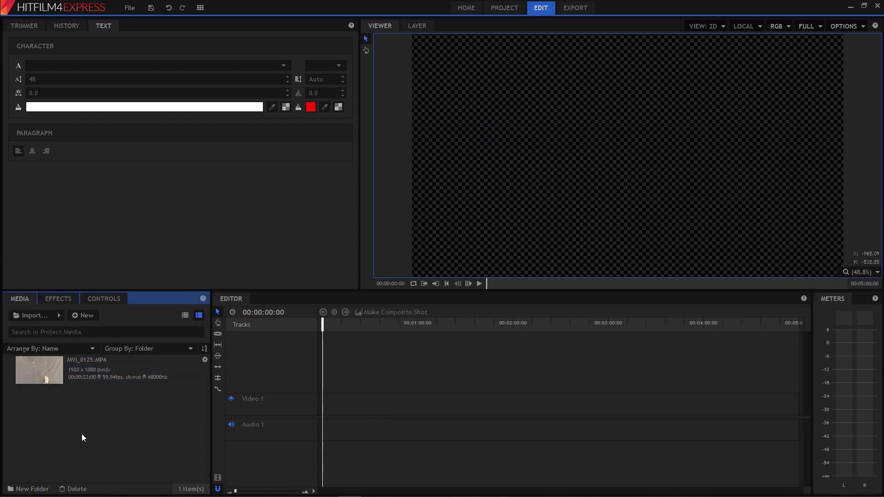
Preview MVI_0125.MP4 in the Trimmer and set its Out point near 00;00;07;26.
{"action": "left_click", "coordinate": [43, 377]}
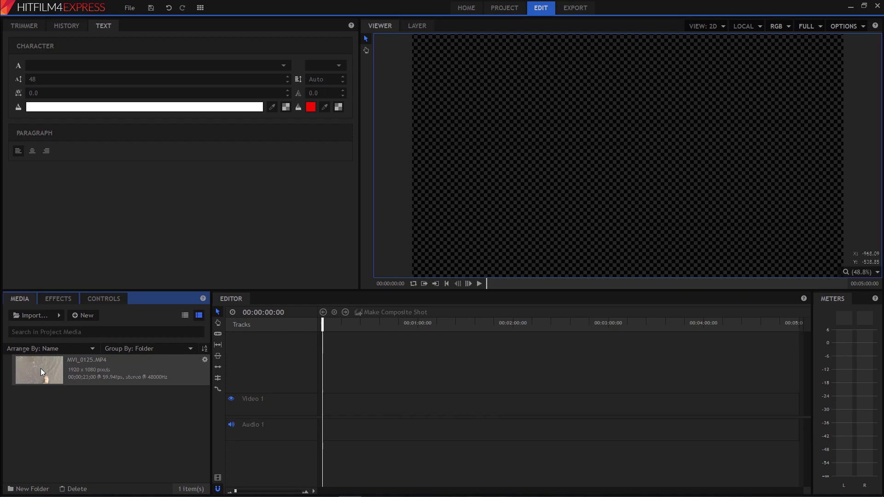
{"action": "left_click", "coordinate": [26, 26]}
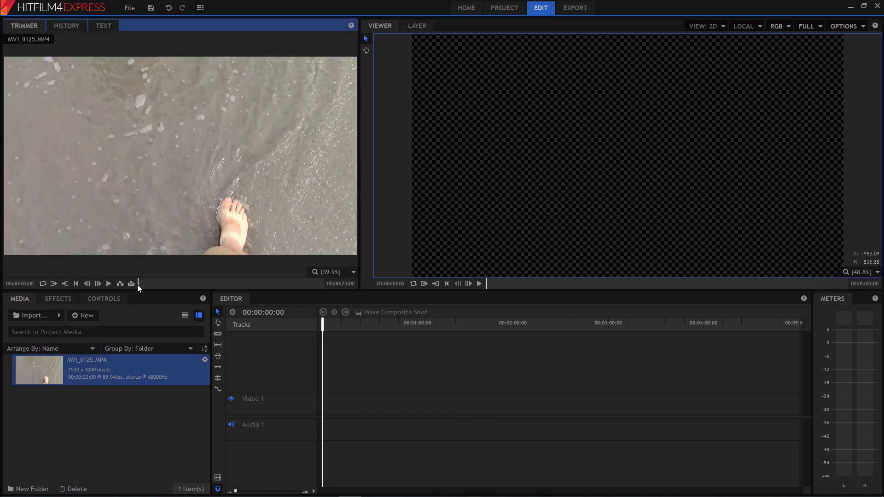
{"action": "left_click_drag", "start_coordinate": [138, 283], "coordinate": [155, 283]}
{"action": "key", "text": "space"}
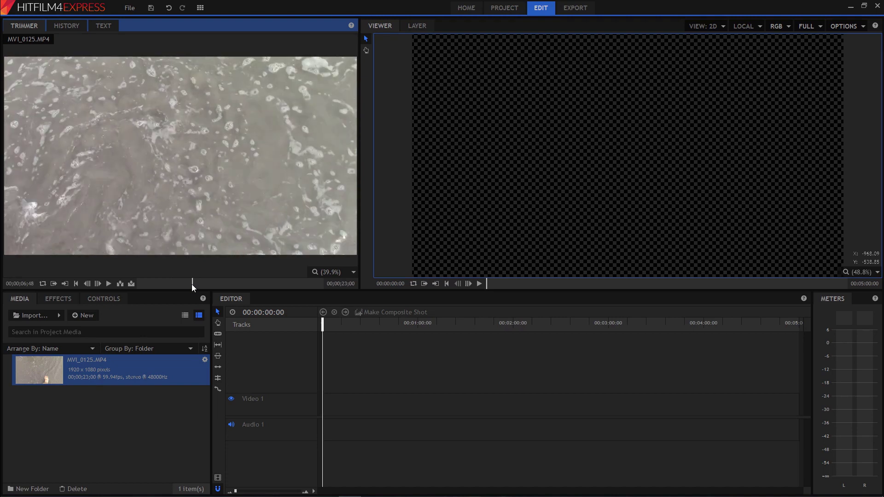
{"action": "mouse_move", "coordinate": [191, 283]}
{"action": "left_mouse_down"}
{"action": "mouse_move", "coordinate": [214, 283]}
{"action": "mouse_move", "coordinate": [197, 283]}
{"action": "left_mouse_up"}
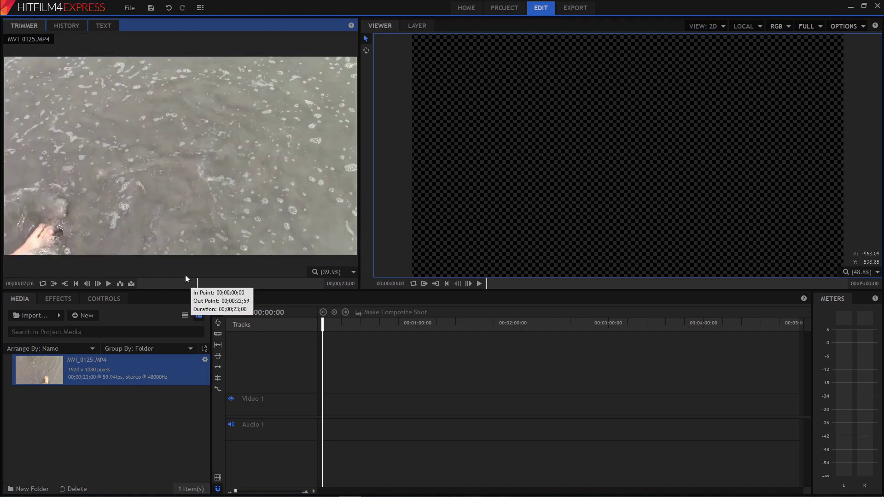
{"action": "left_click", "coordinate": [65, 283]}
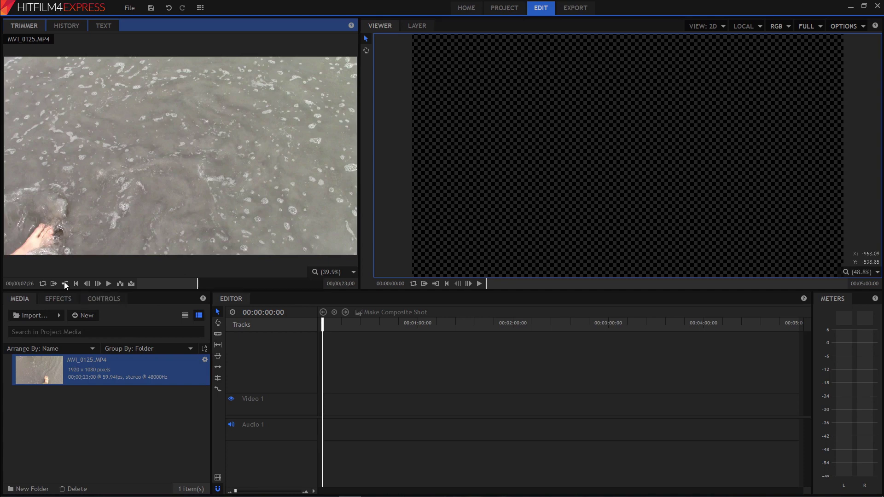
Set the In point near 00;00;01;50 and drag the trimmed clip onto the timeline start.
{"action": "left_click_drag", "start_coordinate": [145, 285], "coordinate": [142, 285]}
{"action": "key", "text": "space"}
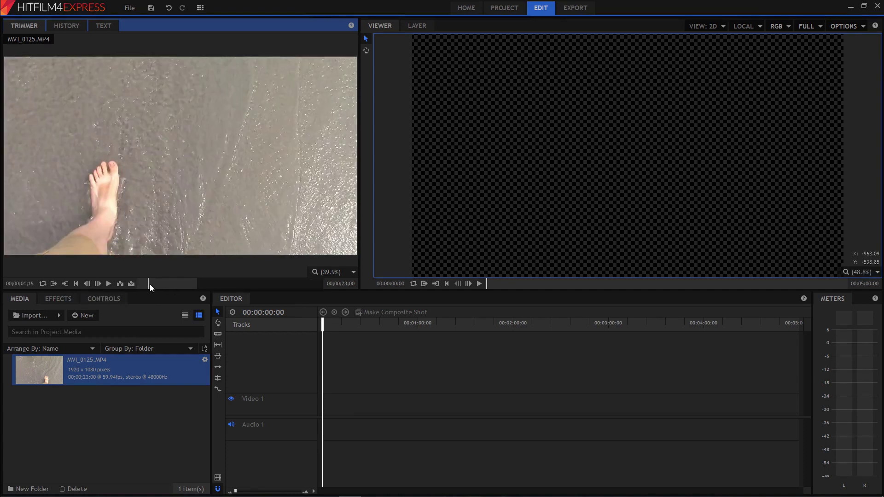
{"action": "left_click", "coordinate": [53, 285]}
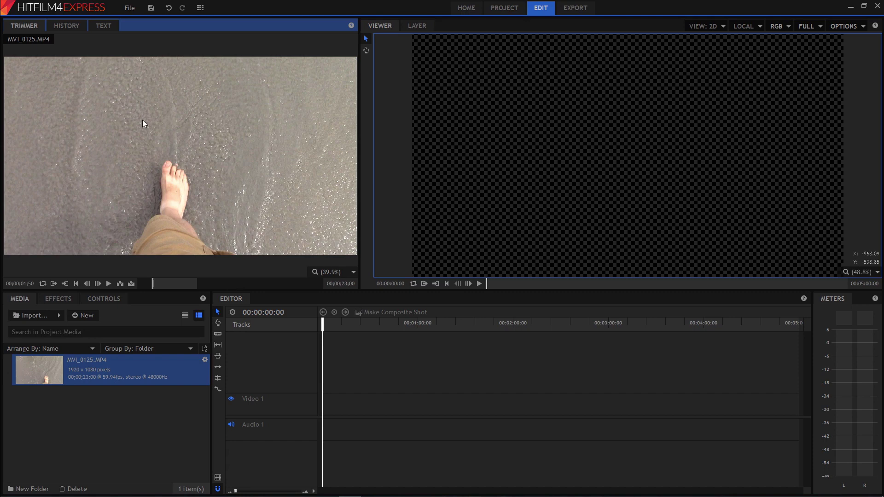
{"action": "left_click_drag", "start_coordinate": [307, 271], "coordinate": [323, 407]}
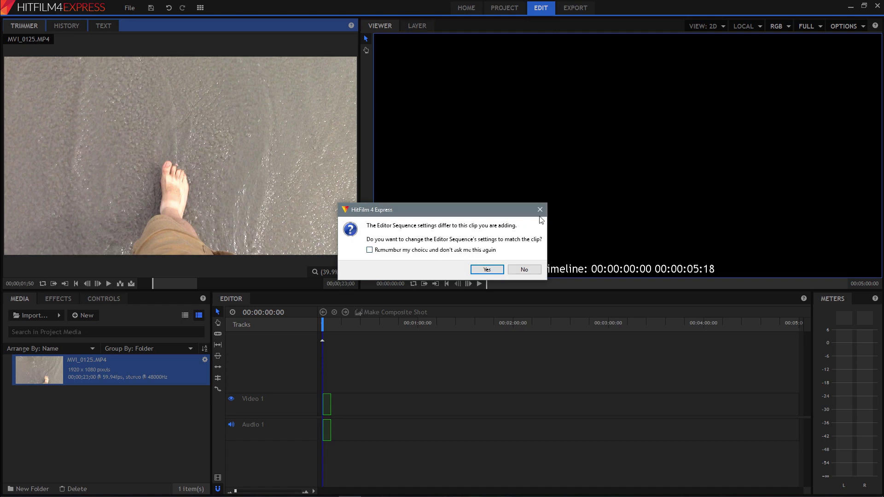
Match the sequence settings to MVI_0125.MP4, play it back, and zoom the timeline to show the clip.
{"action": "left_click", "coordinate": [494, 270]}
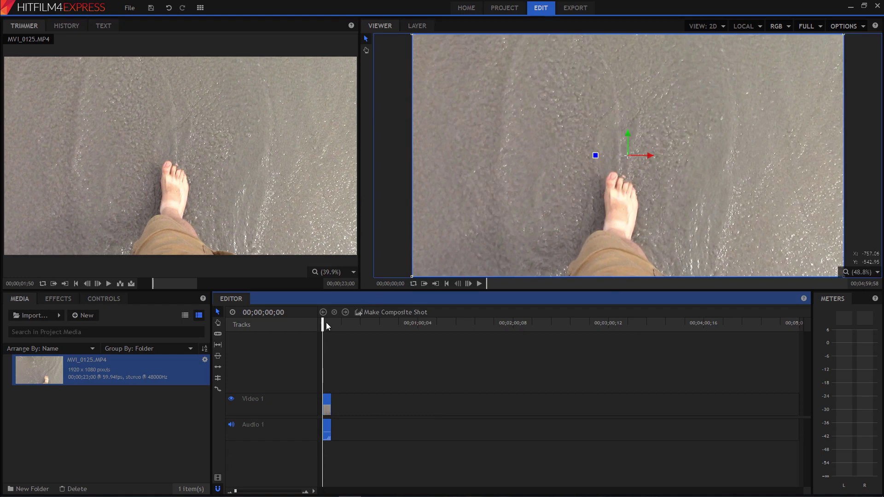
{"action": "key", "text": "space"}
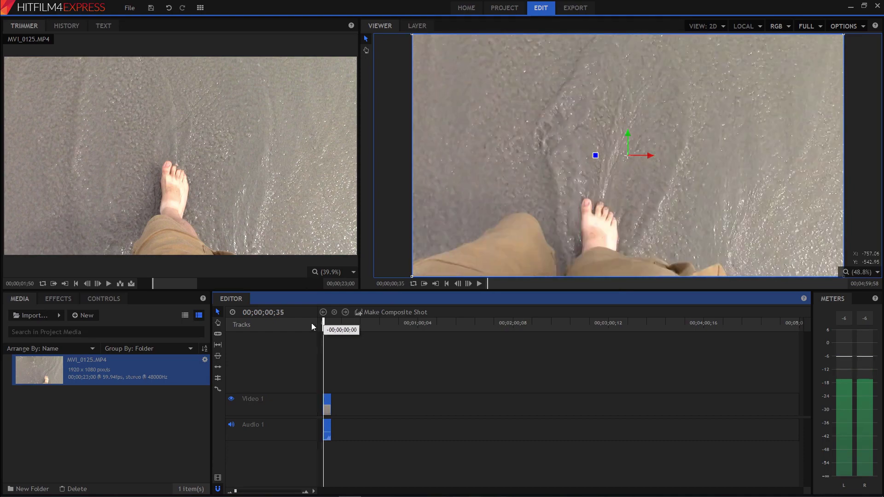
{"action": "left_click", "coordinate": [311, 327]}
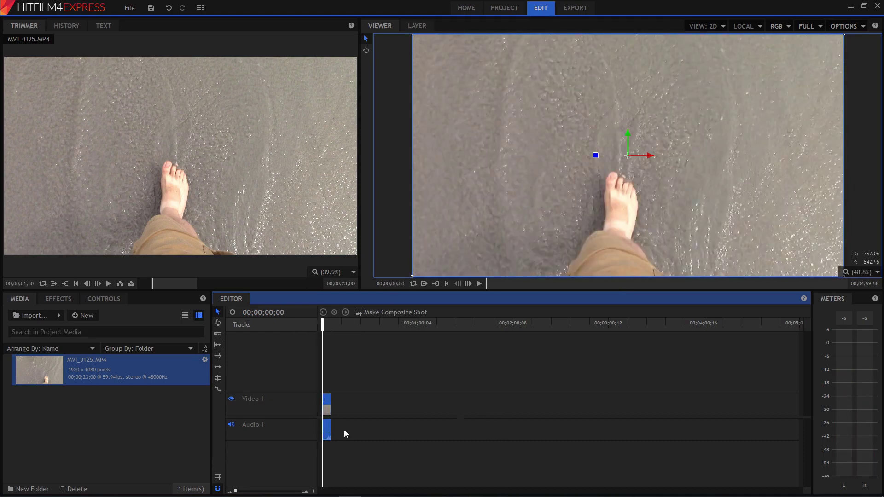
{"action": "left_click", "coordinate": [305, 493]}
{"action": "left_click", "coordinate": [305, 493]}
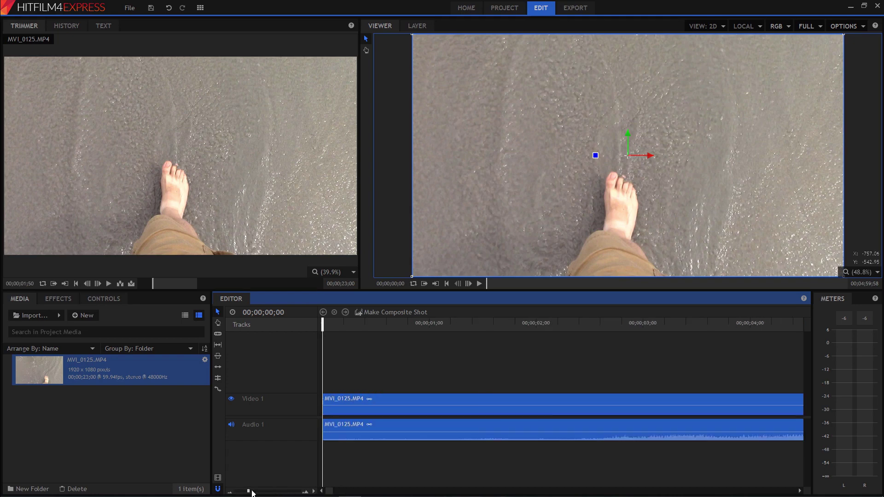
{"action": "left_click", "coordinate": [230, 492]}
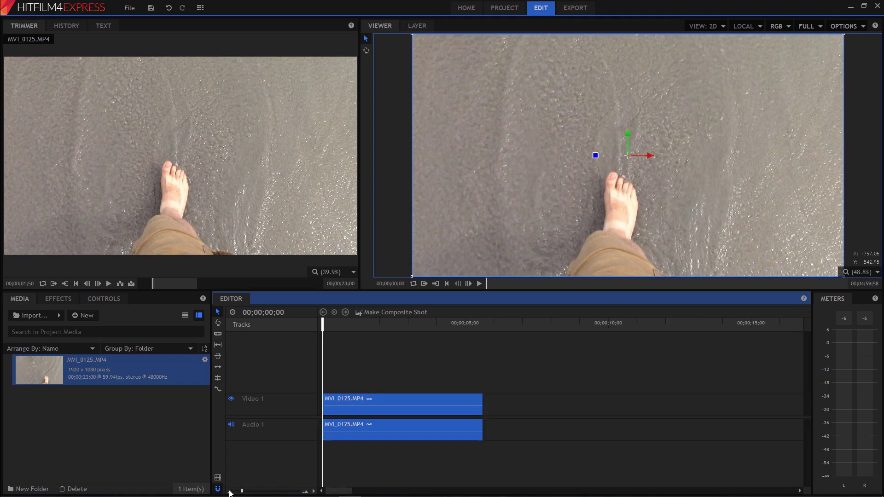
{"action": "left_click", "coordinate": [230, 493]}
{"action": "left_click_drag", "start_coordinate": [235, 492], "coordinate": [245, 492]}
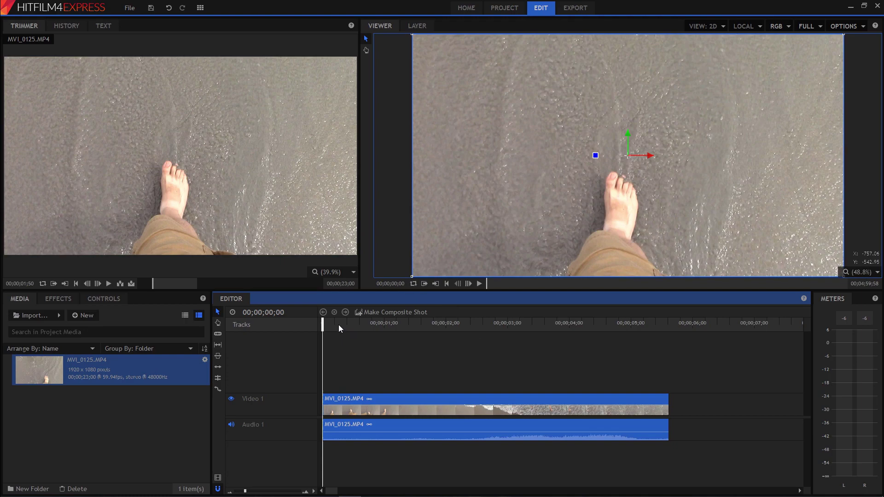
Cut the MVI_0125.MP4 clip at 00;00;01;24 with the Slice tool.
{"action": "left_click_drag", "start_coordinate": [339, 324], "coordinate": [359, 324]}
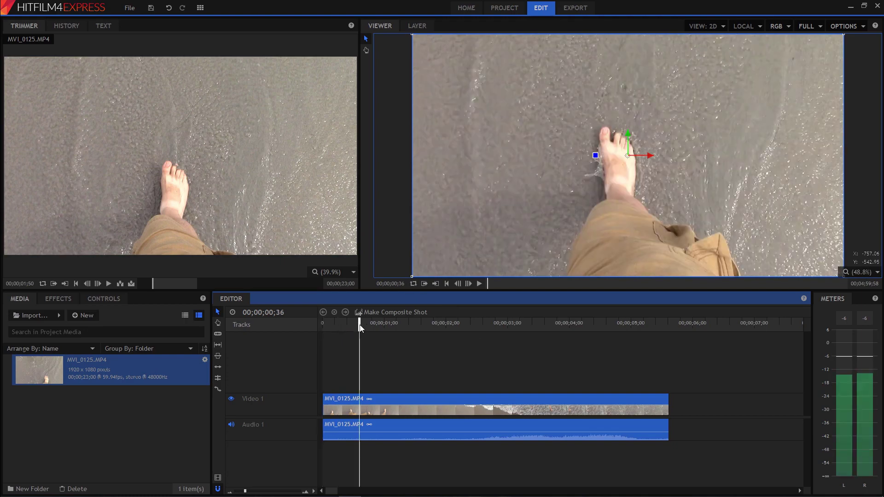
{"action": "left_click", "coordinate": [409, 323]}
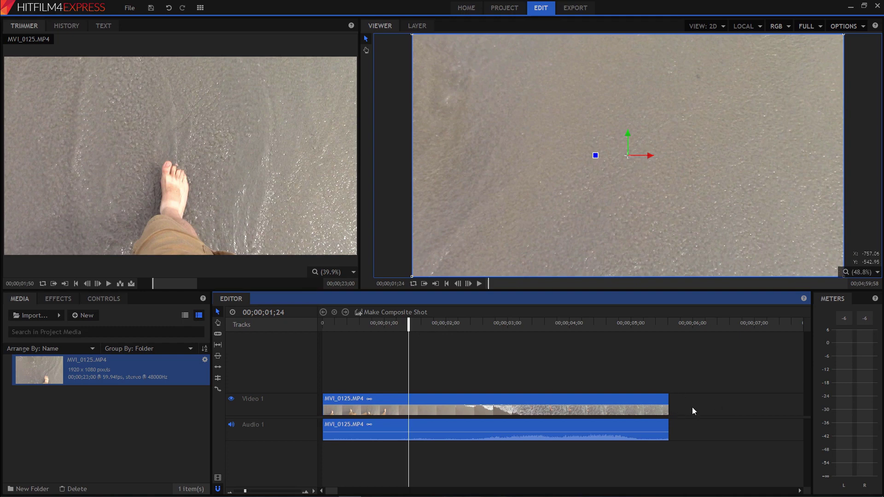
{"action": "left_click", "coordinate": [219, 336]}
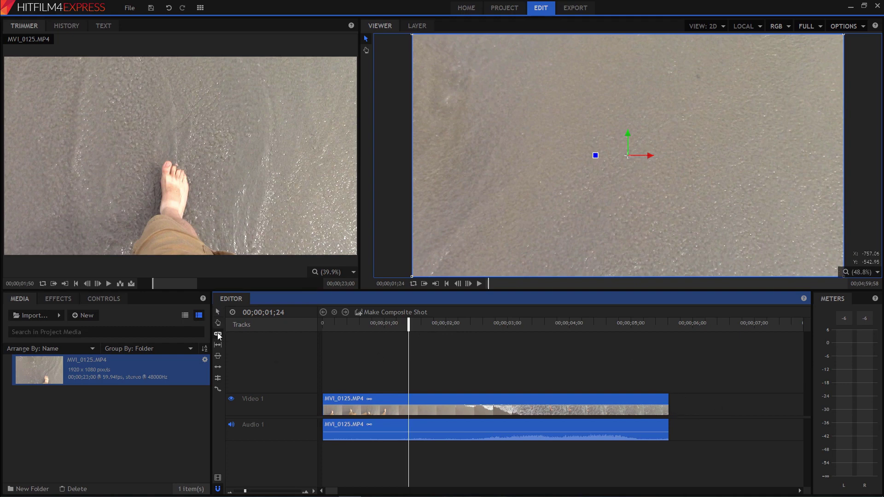
{"action": "left_click", "coordinate": [408, 402]}
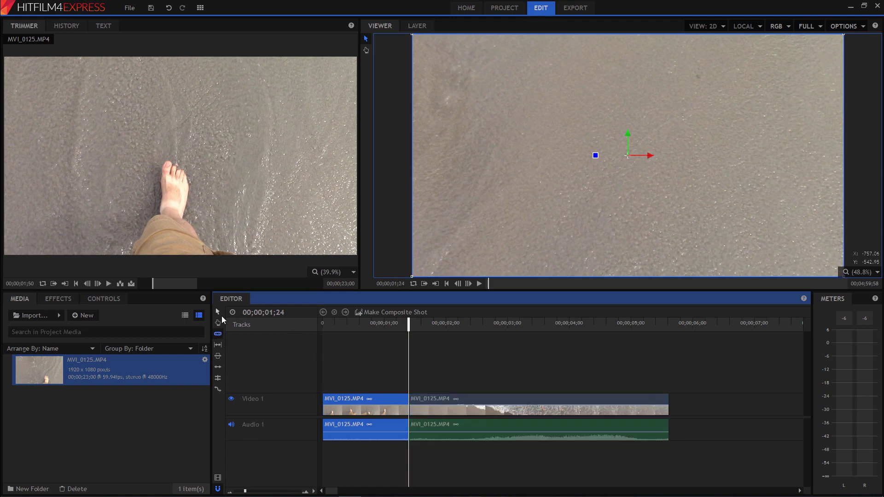
Move the second clip piece later to open a gap and preview across it.
{"action": "left_click_drag", "start_coordinate": [488, 399], "coordinate": [543, 400]}
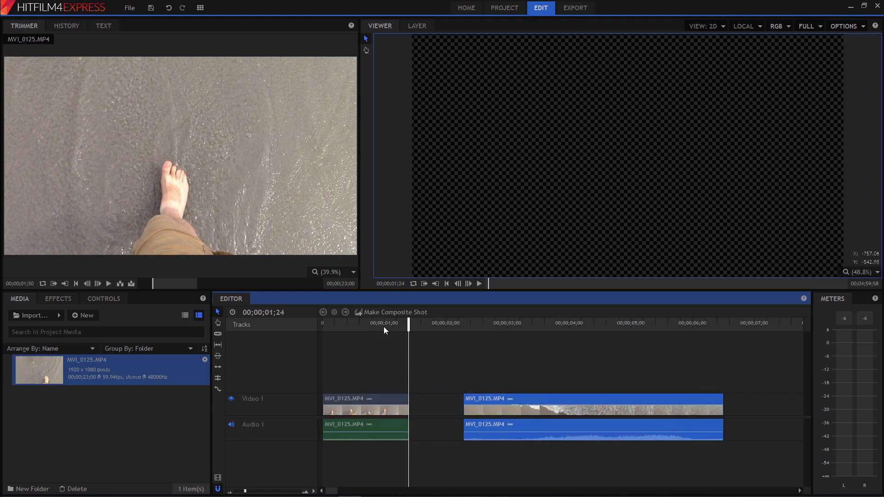
{"action": "left_click_drag", "start_coordinate": [385, 327], "coordinate": [444, 331]}
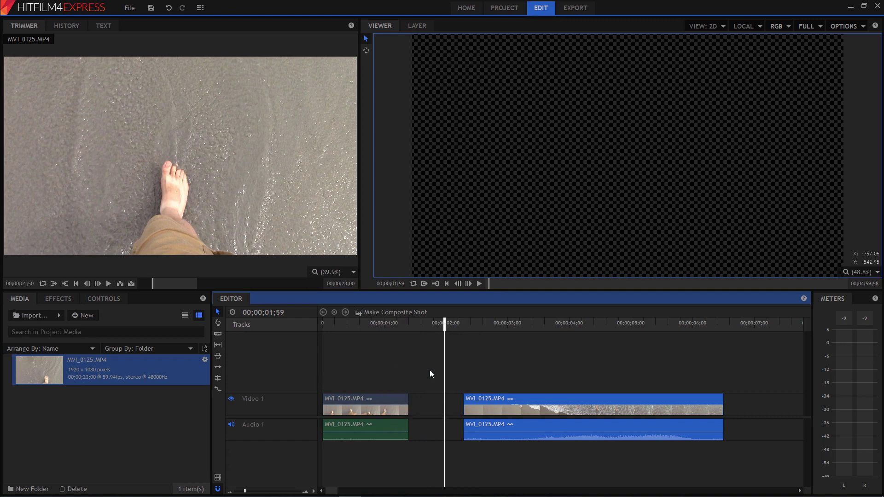
{"action": "key", "text": "alt+Tab"}
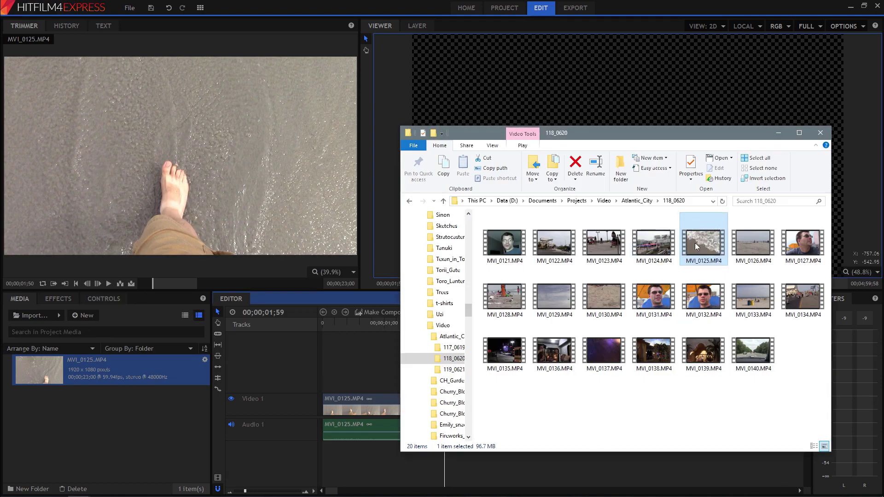
Import MVI_0130.MP4 from the 118_0620 folder into the Media panel for preview.
{"action": "left_click_drag", "start_coordinate": [618, 291], "coordinate": [81, 457]}
{"action": "left_click", "coordinate": [81, 457]}
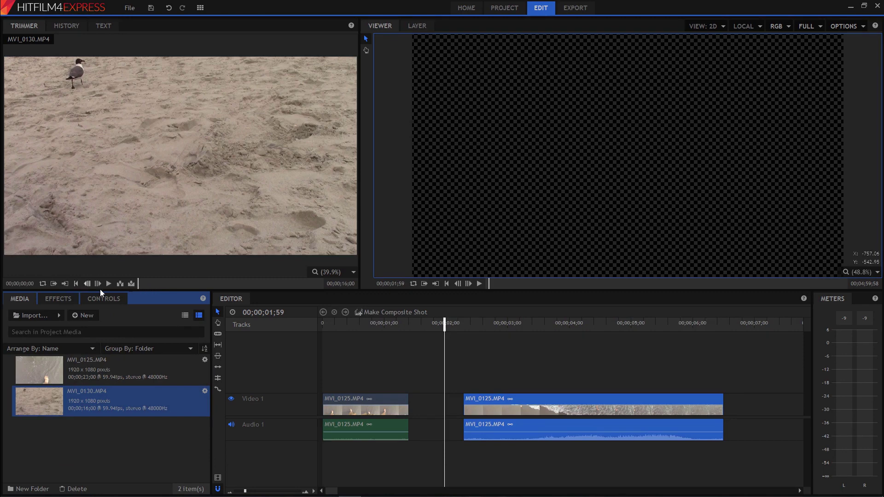
Set the MVI_0130 in point at 00;00;01;04 and drop the seagull clip into the Video 1 gap.
{"action": "left_click", "coordinate": [150, 287]}
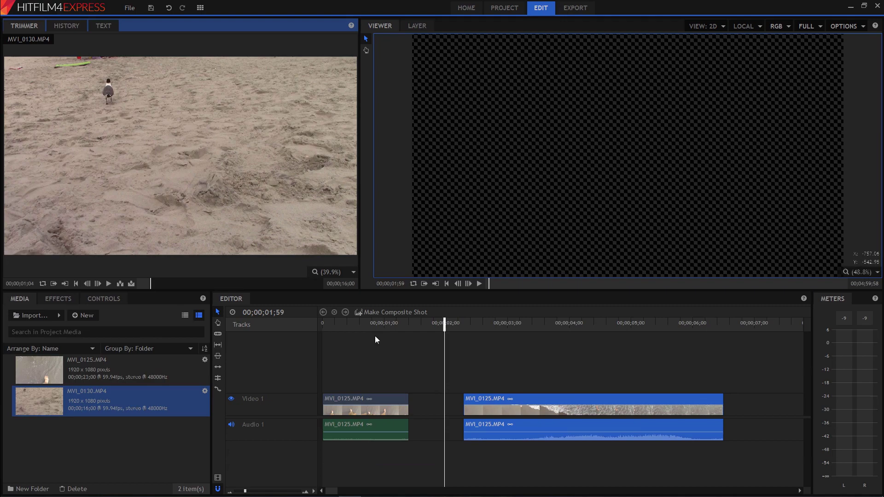
{"action": "left_click_drag", "start_coordinate": [375, 338], "coordinate": [422, 400]}
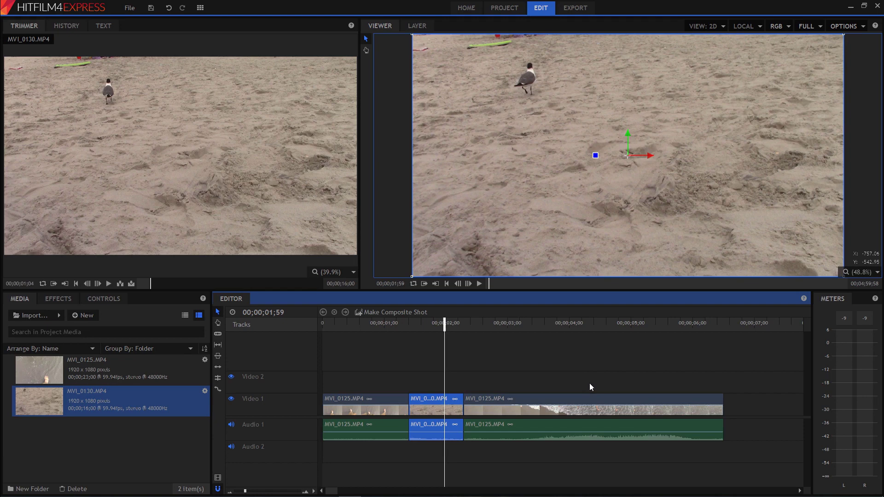
{"action": "left_click", "coordinate": [494, 356]}
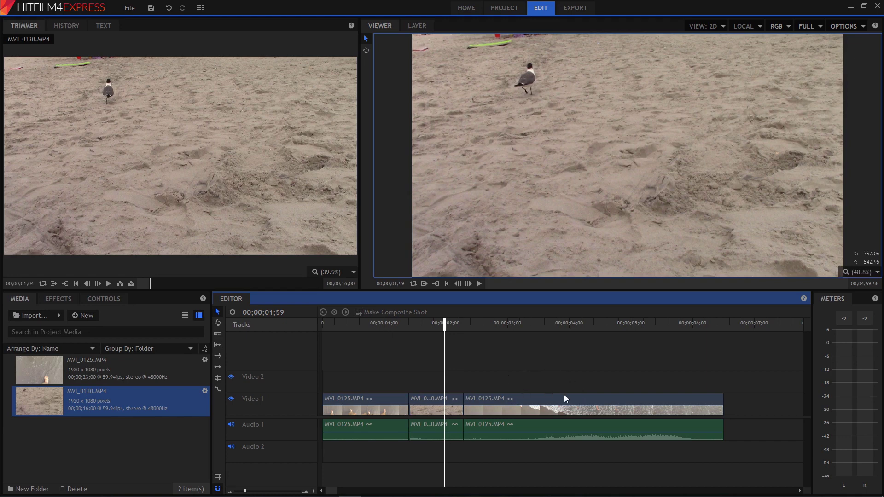
Turn the third MVI_0125.MP4 clip into the 'MVI_0125.MP4 Composite Shot'.
{"action": "left_click", "coordinate": [542, 403]}
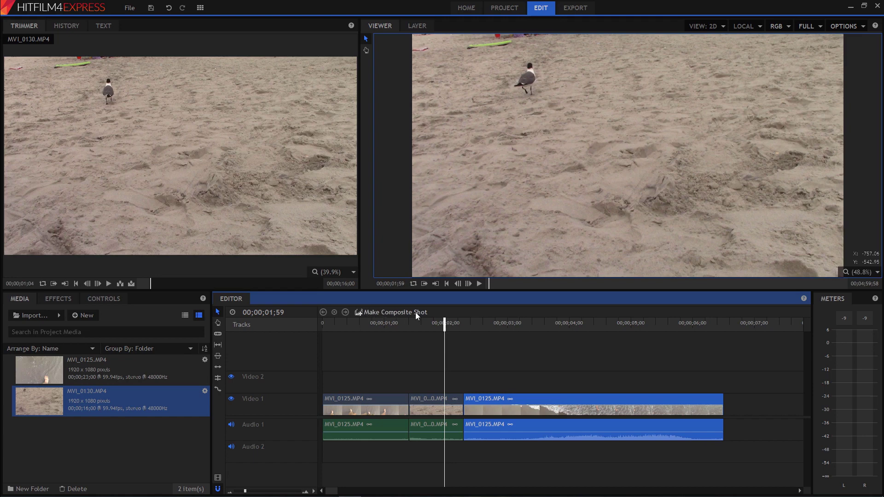
{"action": "right_click", "coordinate": [568, 398]}
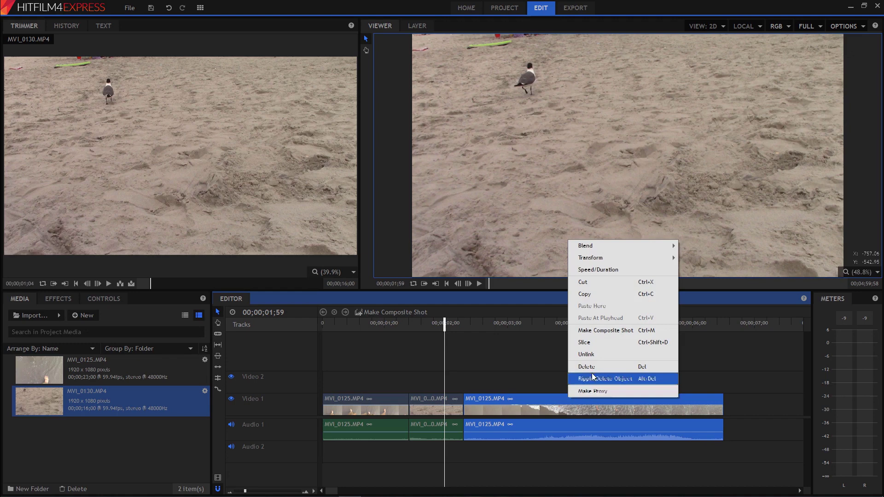
{"action": "left_click", "coordinate": [588, 331]}
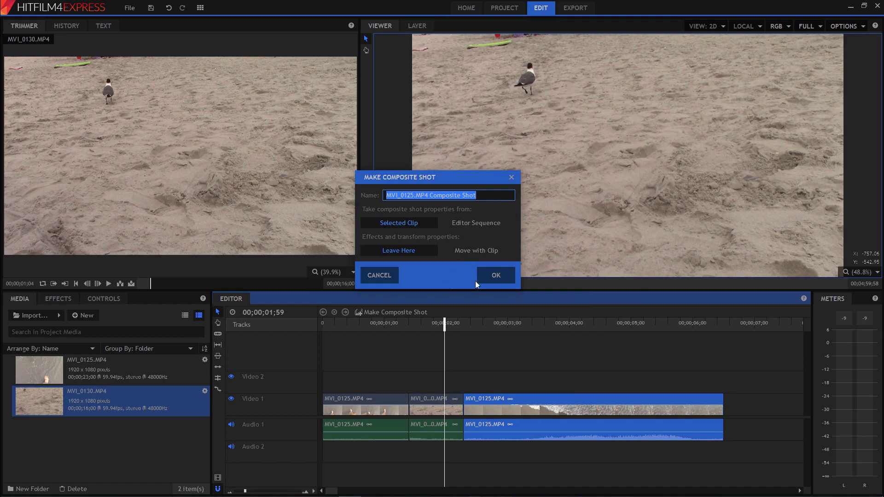
{"action": "left_click", "coordinate": [497, 275]}
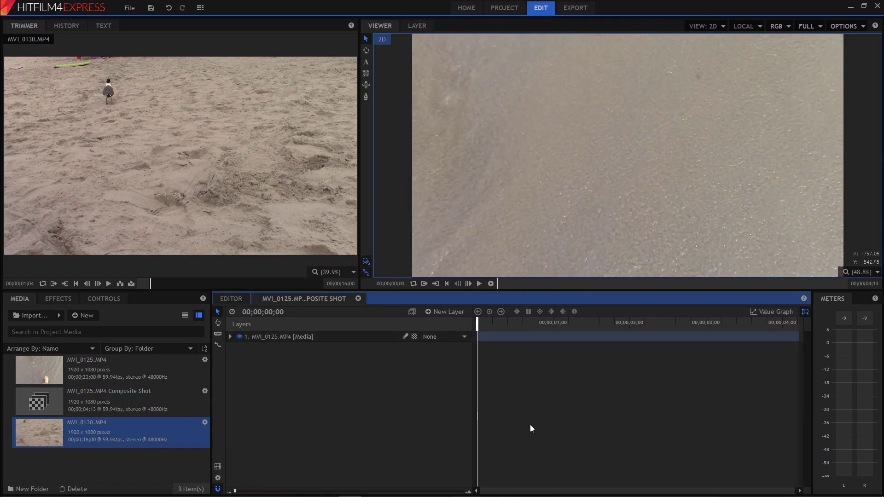
Apply Distort > Mosaic to the beach layer with 60 horizontal and 22 vertical blocks, then preview it.
{"action": "left_click", "coordinate": [230, 337]}
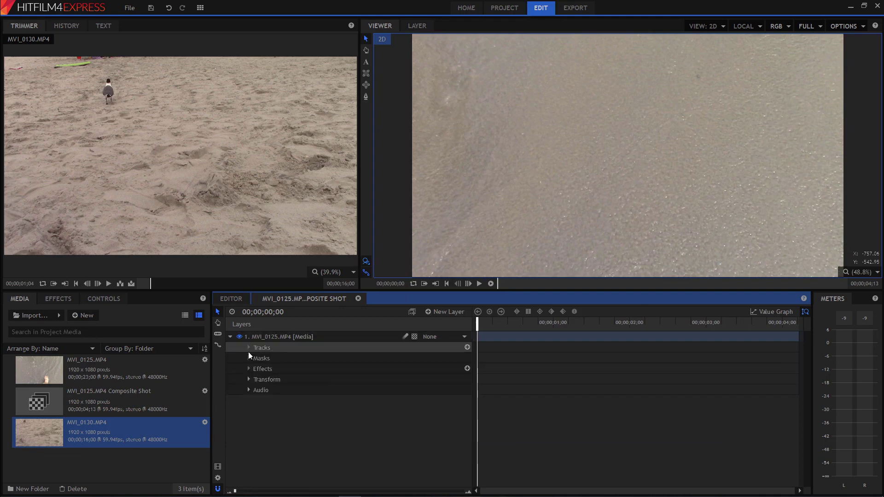
{"action": "left_click", "coordinate": [64, 300]}
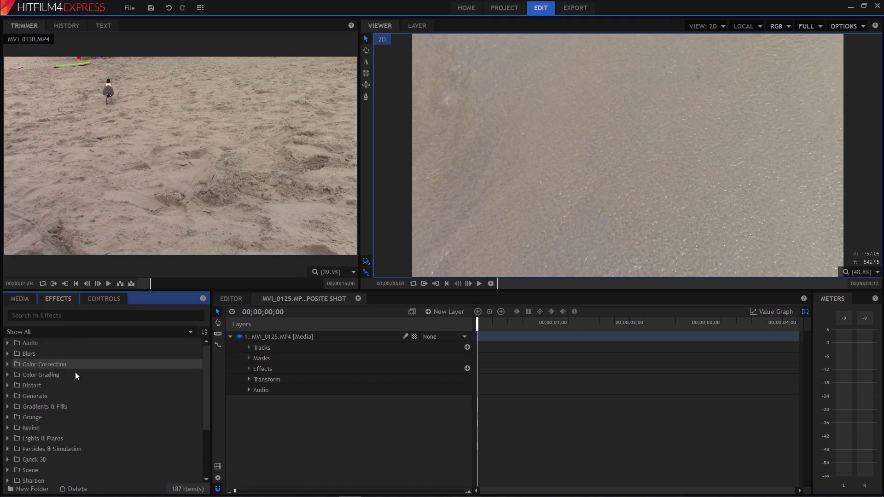
{"action": "left_click", "coordinate": [7, 386]}
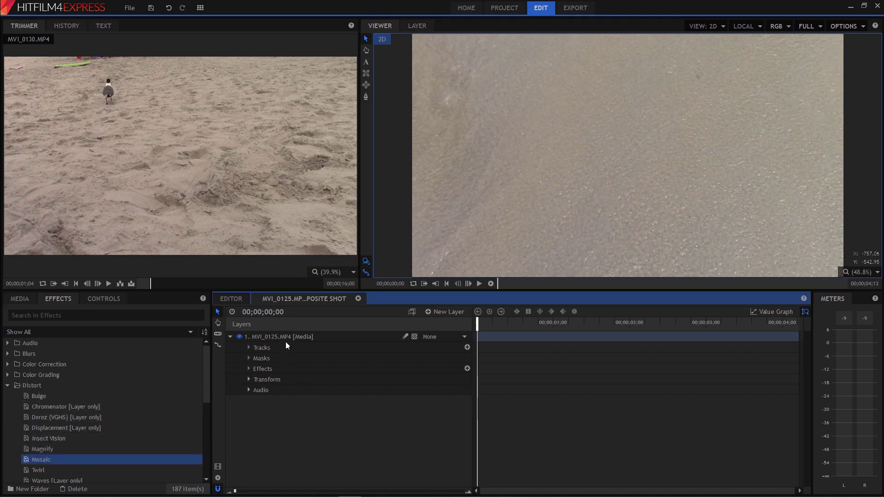
{"action": "left_click_drag", "start_coordinate": [285, 346], "coordinate": [289, 336]}
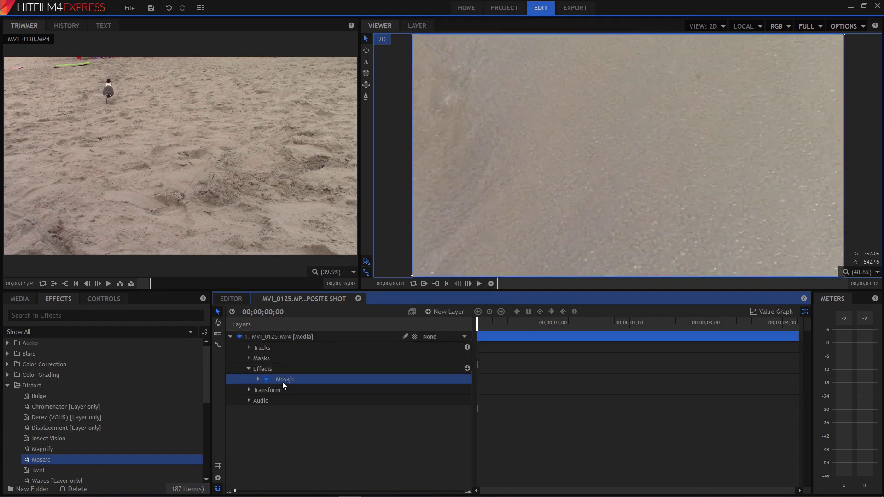
{"action": "left_click", "coordinate": [257, 379]}
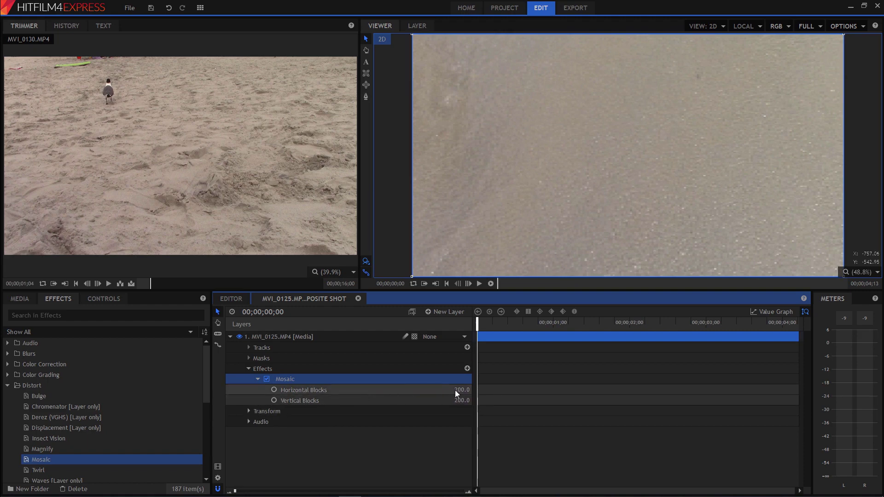
{"action": "left_click_drag", "start_coordinate": [456, 391], "coordinate": [464, 404]}
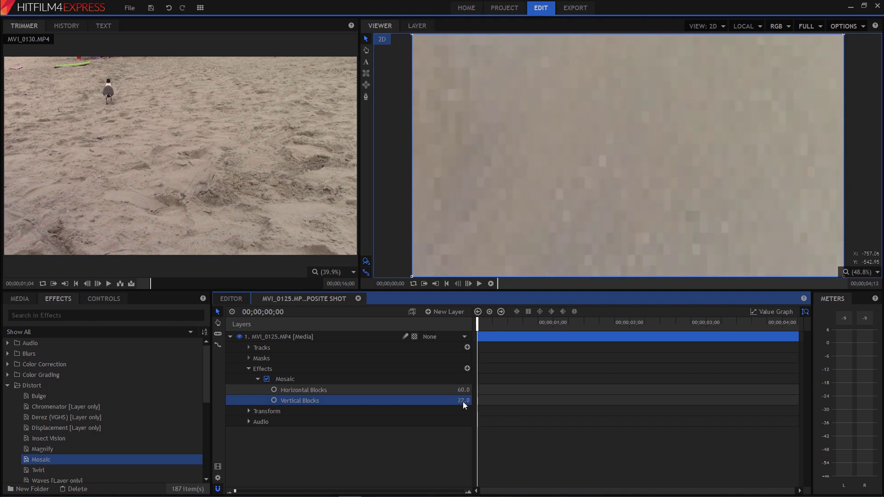
{"action": "left_click_drag", "start_coordinate": [486, 326], "coordinate": [510, 327]}
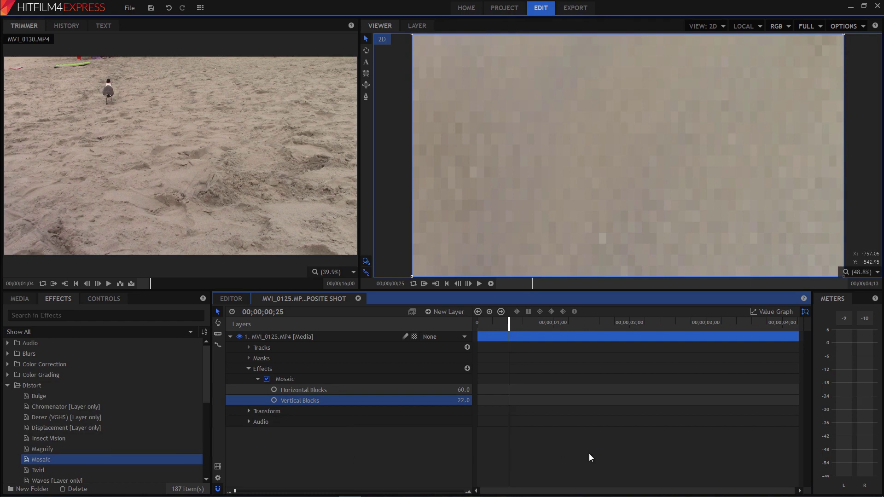
{"action": "left_click", "coordinate": [236, 297]}
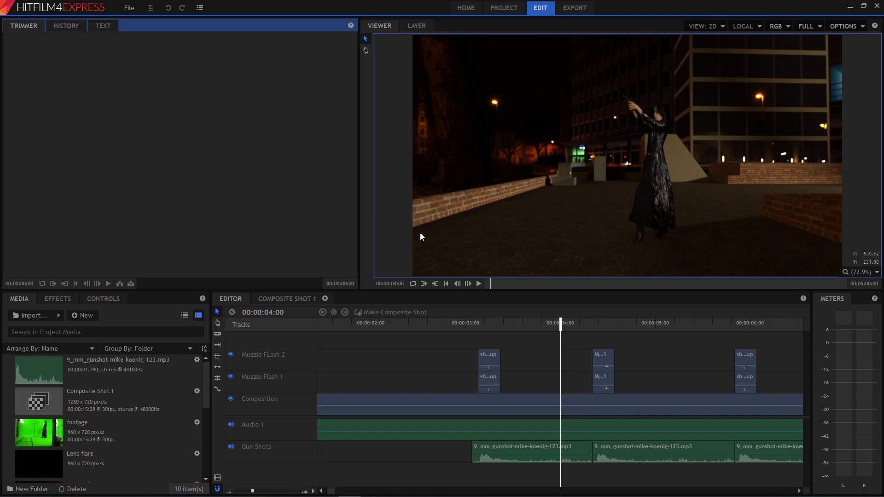
Load the green-screen footage clip in the Trimmer, then play and scrub through it.
{"action": "left_click", "coordinate": [72, 440]}
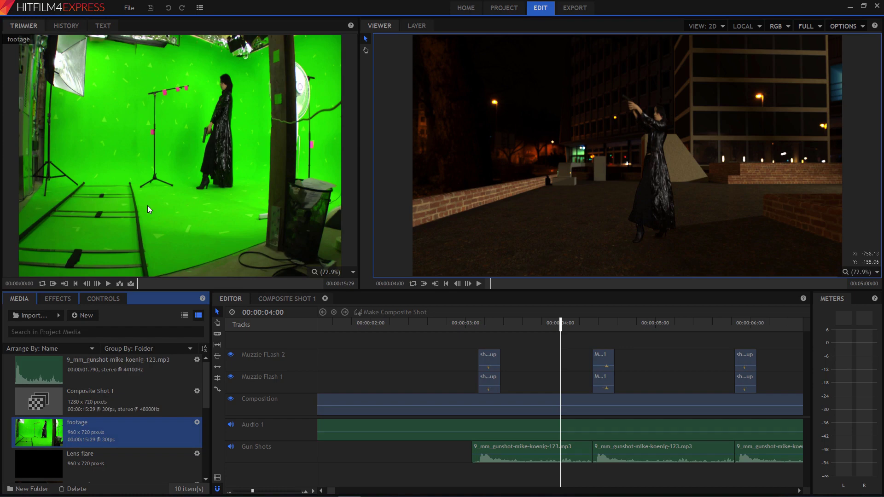
{"action": "left_click", "coordinate": [141, 282]}
{"action": "key", "text": "space"}
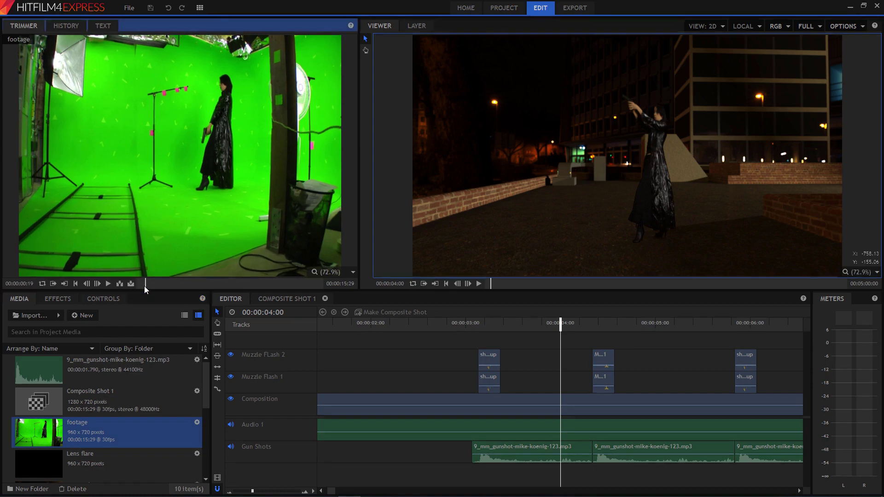
{"action": "mouse_move", "coordinate": [167, 283]}
{"action": "left_mouse_down"}
{"action": "mouse_move", "coordinate": [220, 284]}
{"action": "mouse_move", "coordinate": [150, 283]}
{"action": "mouse_move", "coordinate": [228, 285]}
{"action": "mouse_move", "coordinate": [164, 288]}
{"action": "left_mouse_up"}
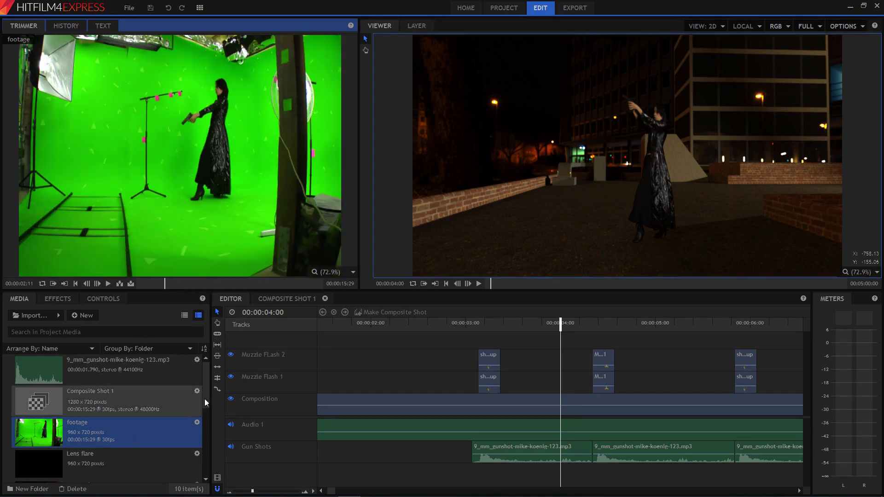
{"action": "left_click_drag", "start_coordinate": [206, 399], "coordinate": [208, 429]}
Preview the LW_render background clip, then load Muzzle_Flash_Ange_1 for preview.
{"action": "left_click", "coordinate": [134, 415]}
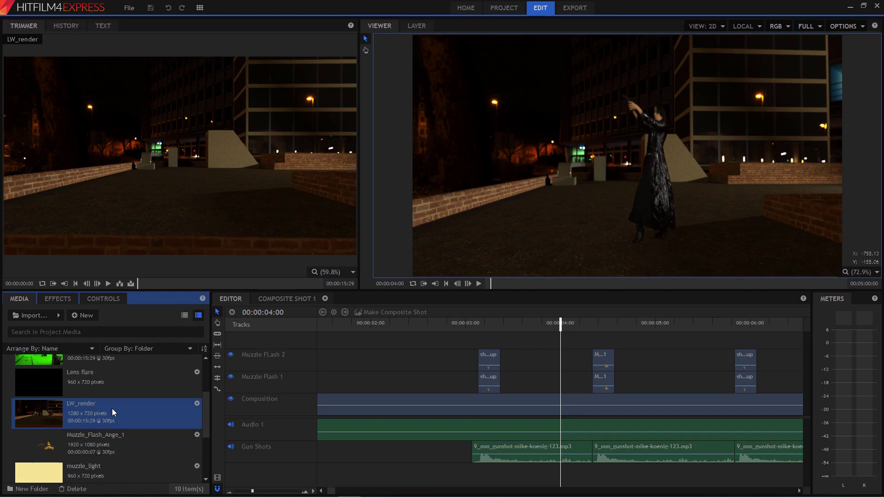
{"action": "left_click_drag", "start_coordinate": [161, 287], "coordinate": [183, 283]}
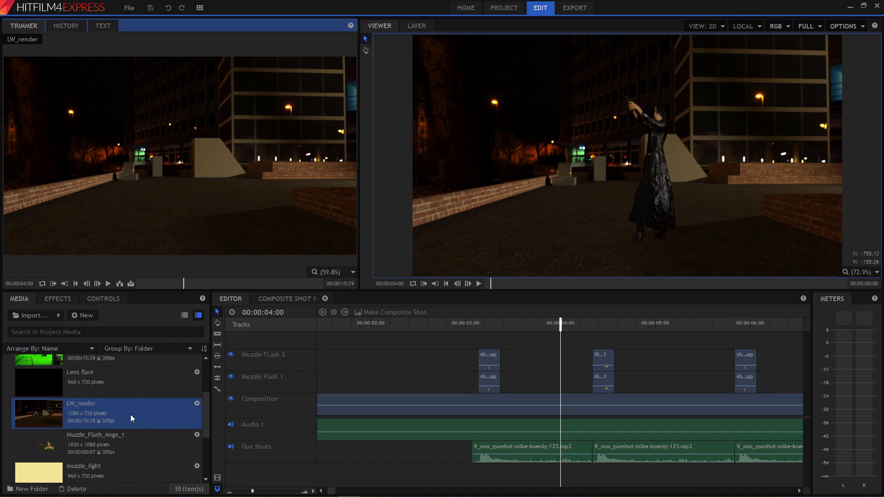
{"action": "scroll", "coordinate": [127, 415], "scroll_direction": "down", "scroll_amount": 3}
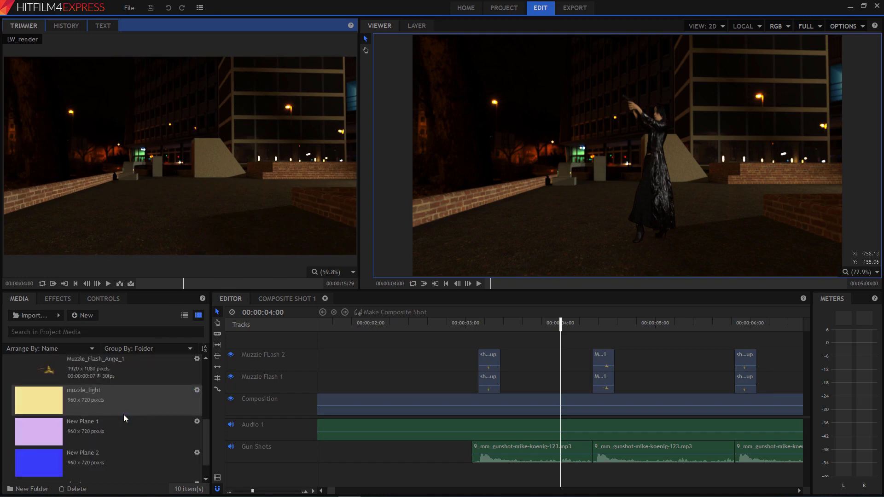
{"action": "left_click", "coordinate": [84, 366]}
Load the shoot_up muzzle-flash clip from the bottom of the Media panel into the Trimmer.
{"action": "scroll", "coordinate": [127, 383], "scroll_direction": "up", "scroll_amount": 3}
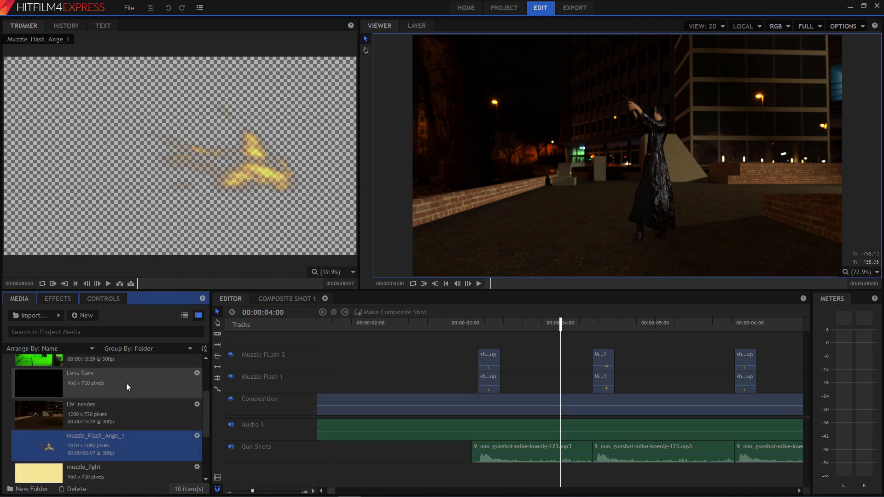
{"action": "scroll", "coordinate": [127, 383], "scroll_direction": "up", "scroll_amount": 3}
{"action": "scroll", "coordinate": [139, 408], "scroll_direction": "down", "scroll_amount": 6}
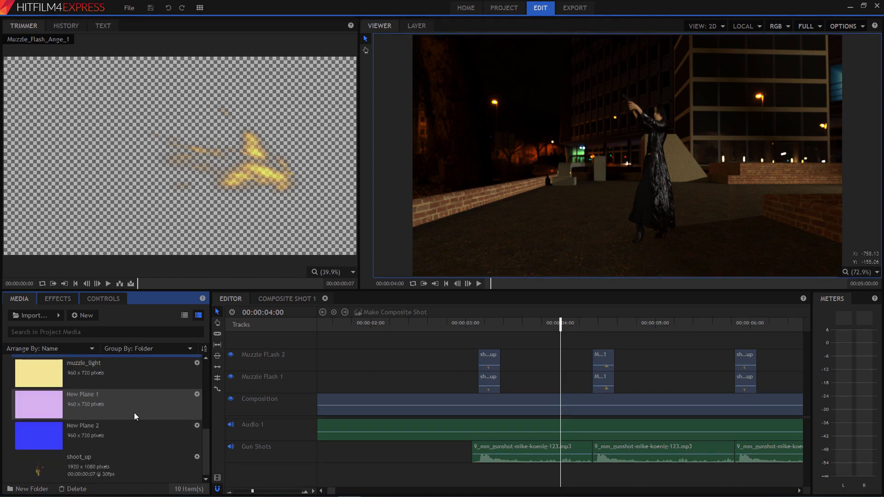
{"action": "left_click", "coordinate": [72, 465]}
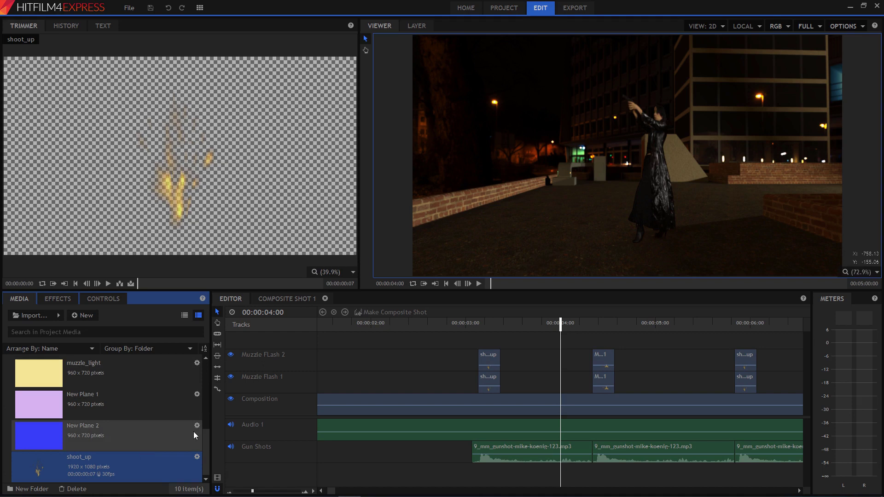
{"action": "left_click_drag", "start_coordinate": [209, 443], "coordinate": [208, 385]}
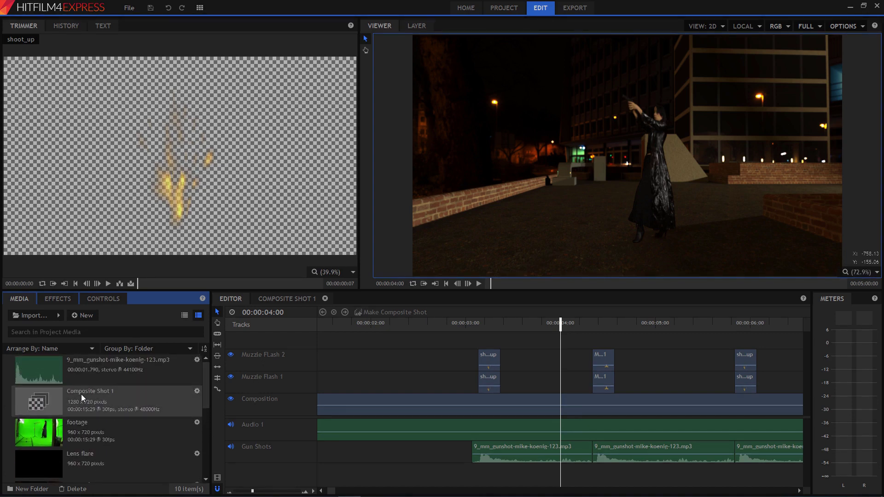
Preview the 9_mm_gunshot sound and park the Editor playhead at 00:00:02:27.
{"action": "left_click", "coordinate": [74, 369]}
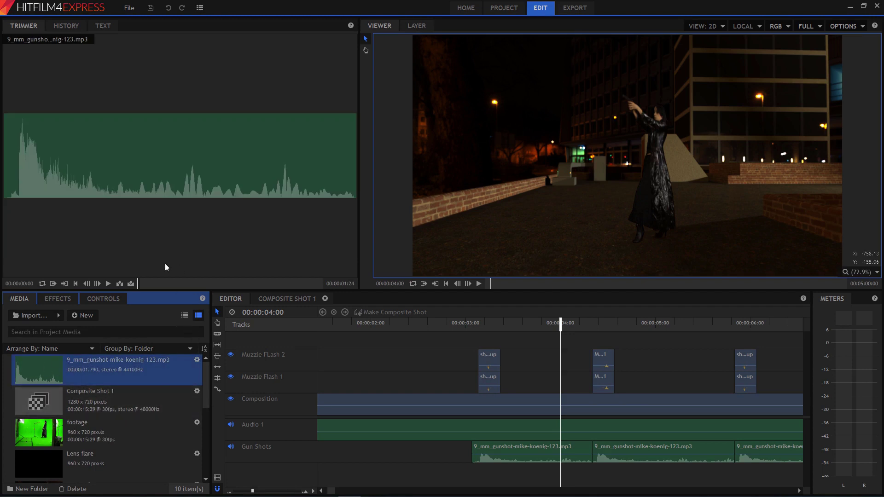
{"action": "left_click", "coordinate": [107, 283]}
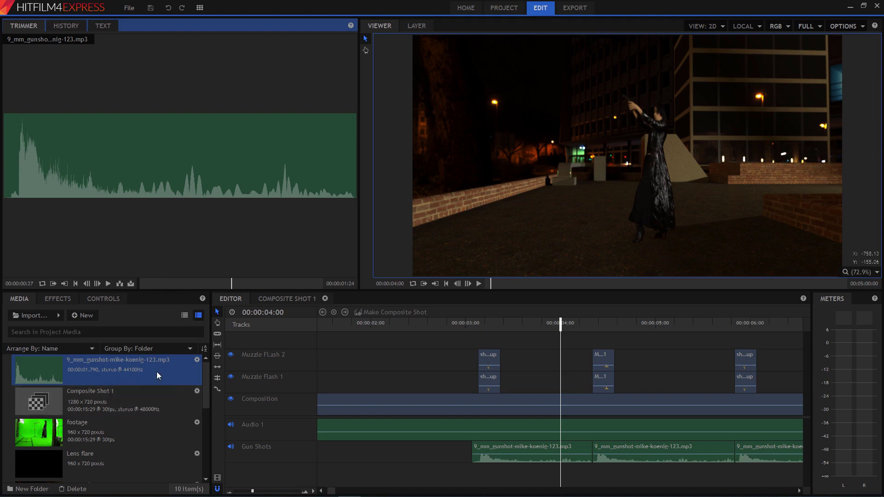
{"action": "left_click", "coordinate": [205, 392]}
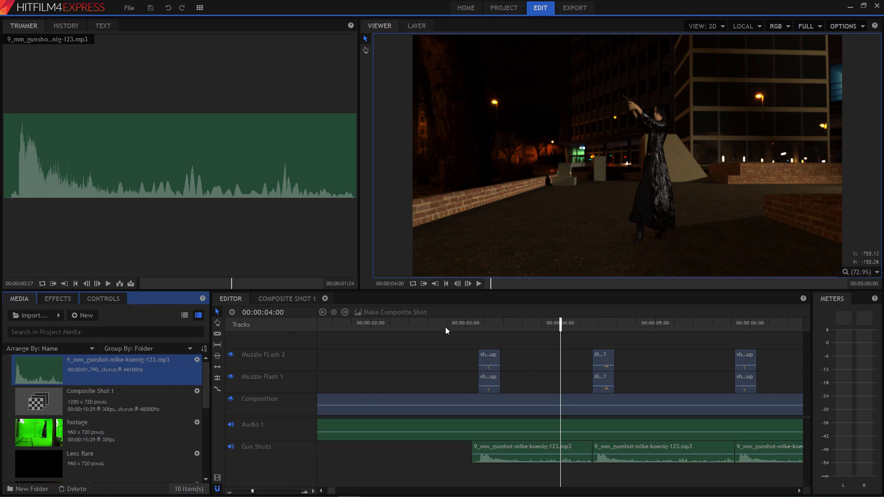
{"action": "mouse_move", "coordinate": [446, 327]}
{"action": "left_mouse_down"}
{"action": "mouse_move", "coordinate": [349, 328]}
{"action": "mouse_move", "coordinate": [461, 331]}
{"action": "left_mouse_up"}
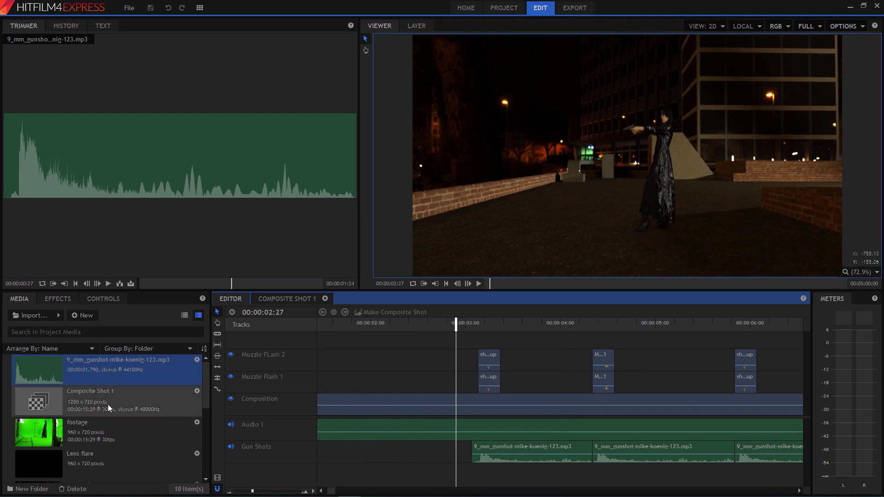
Select Composite Shot 1 and scrub the edit through the first gunshot and muzzle flash.
{"action": "left_click", "coordinate": [82, 405]}
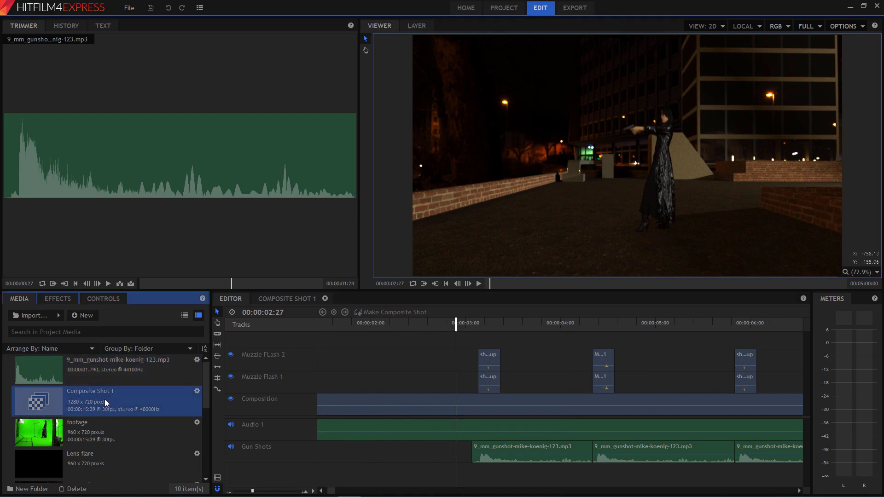
{"action": "left_click_drag", "start_coordinate": [458, 327], "coordinate": [481, 327]}
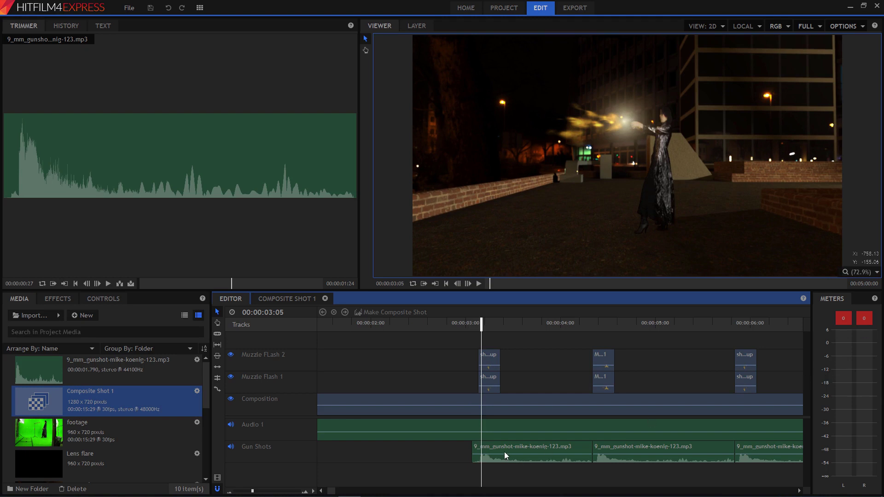
{"action": "left_click", "coordinate": [485, 327]}
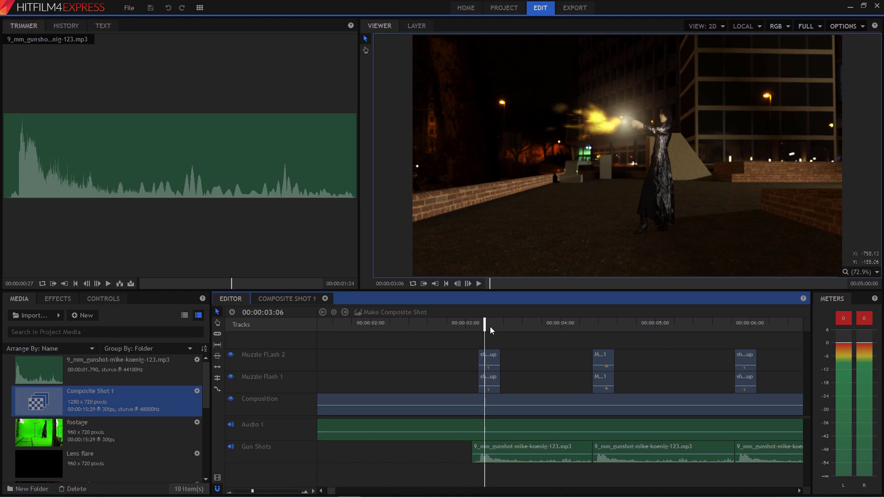
{"action": "left_click_drag", "start_coordinate": [490, 328], "coordinate": [571, 324]}
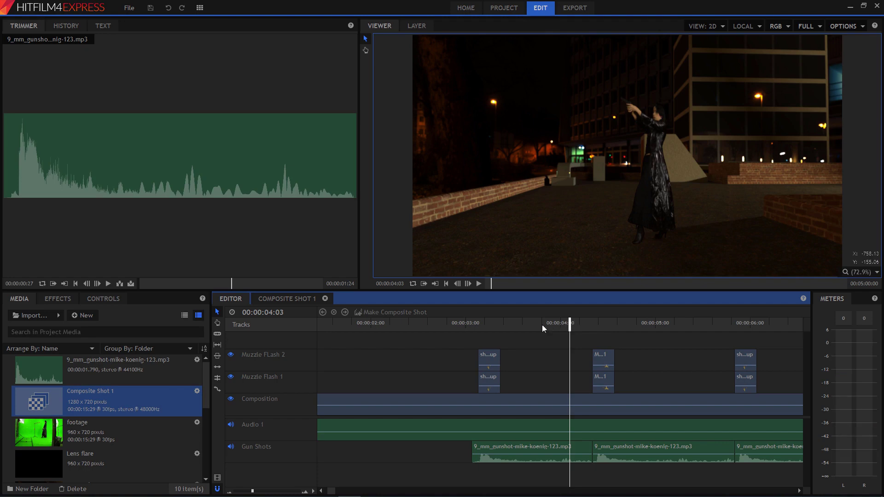
{"action": "left_click_drag", "start_coordinate": [522, 325], "coordinate": [583, 325]}
Select the first gunshot sound and Muzzle Flash clips, parking the edit at 00:00:03:08.
{"action": "left_click", "coordinate": [501, 452]}
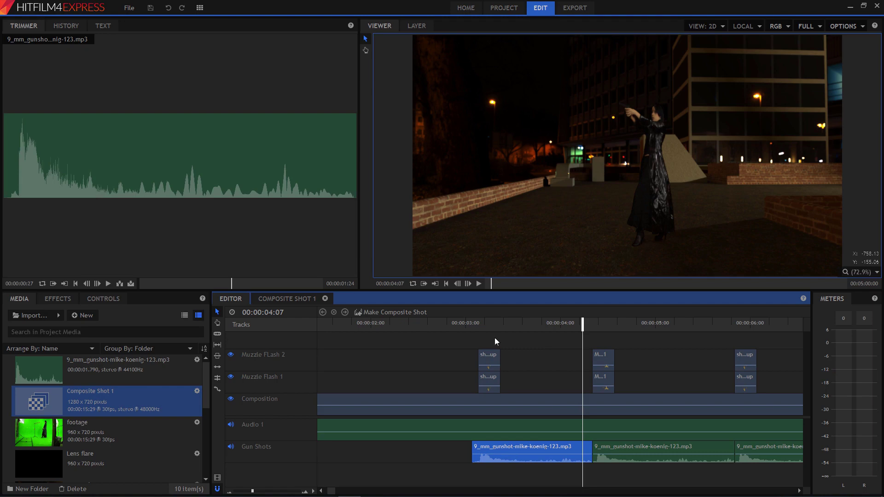
{"action": "left_click", "coordinate": [487, 357]}
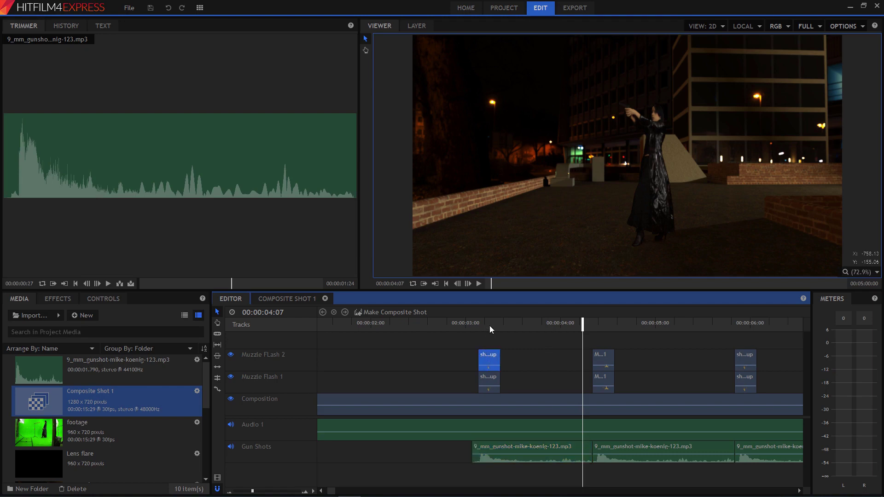
{"action": "left_click", "coordinate": [490, 325]}
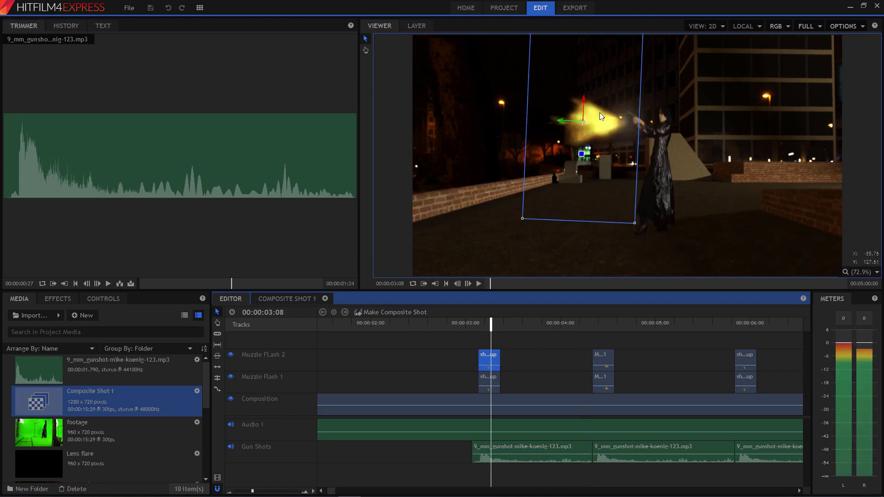
{"action": "left_click", "coordinate": [484, 380]}
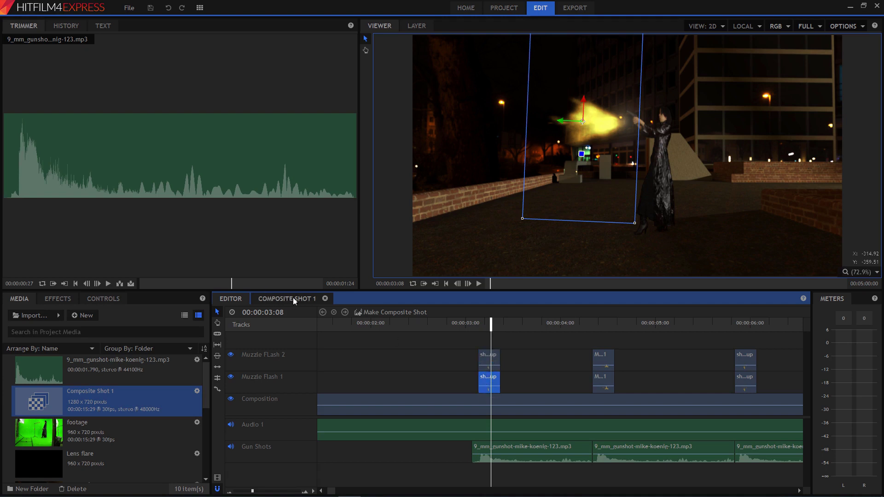
Open the Composite Shot 1 layer timeline and move its playhead to 00:00:03:07.
{"action": "left_click", "coordinate": [390, 407]}
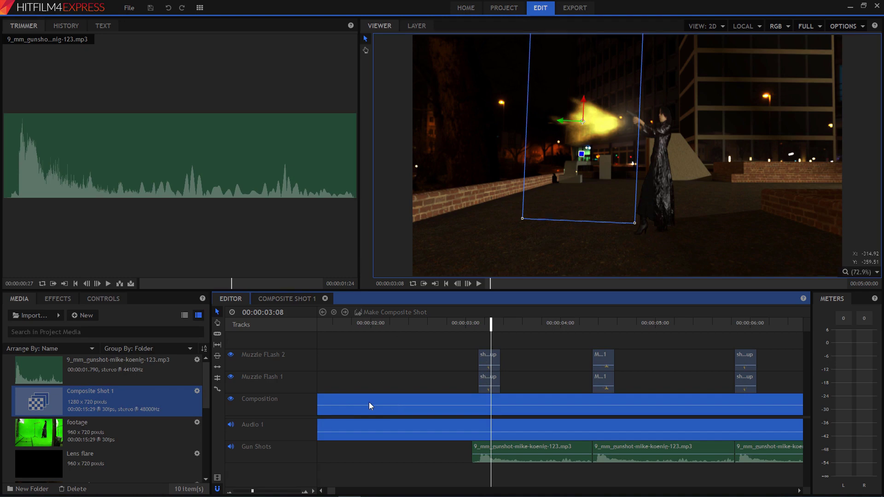
{"action": "left_click", "coordinate": [288, 300]}
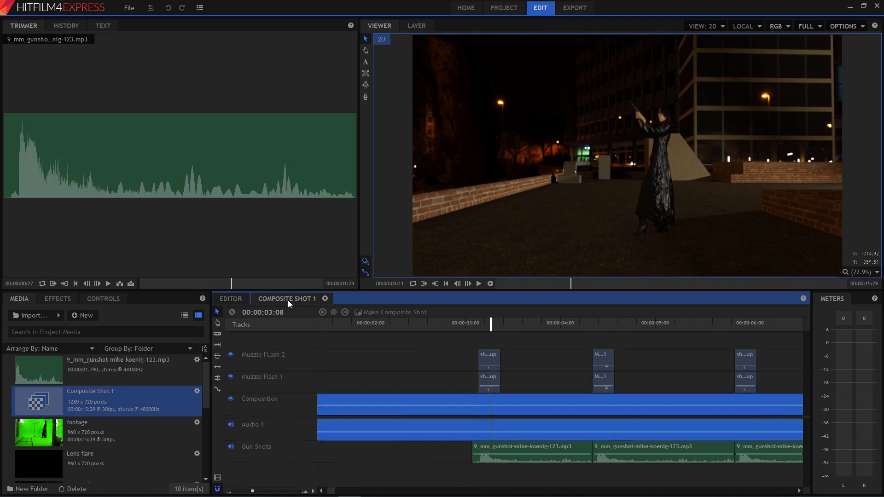
{"action": "scroll", "coordinate": [370, 438], "scroll_direction": "up", "scroll_amount": 1}
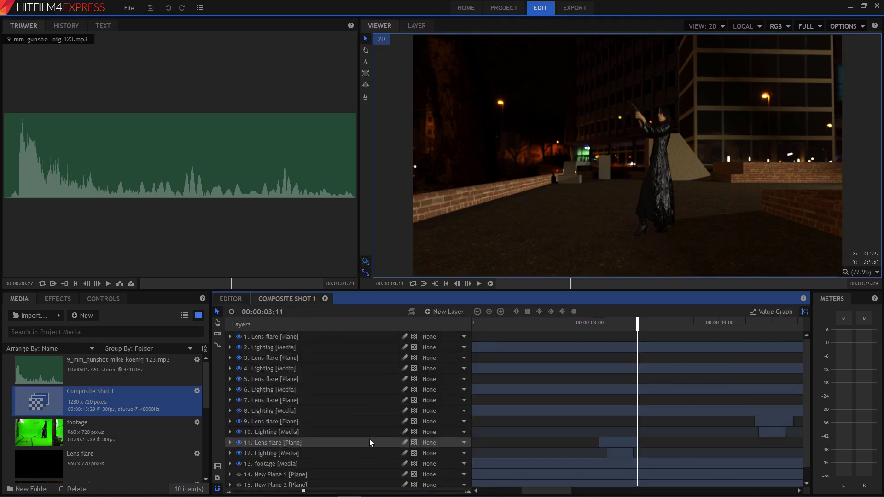
{"action": "scroll", "coordinate": [370, 438], "scroll_direction": "down", "scroll_amount": 1}
{"action": "scroll", "coordinate": [318, 437], "scroll_direction": "up", "scroll_amount": 1}
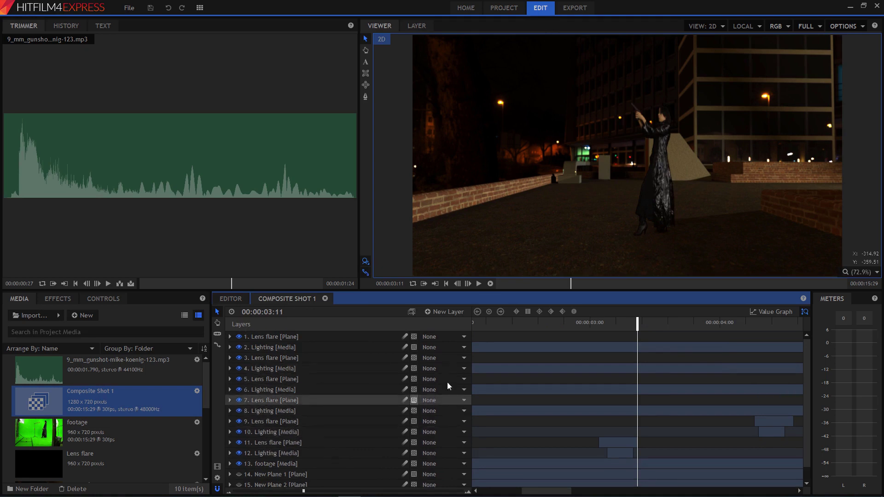
{"action": "left_click_drag", "start_coordinate": [607, 322], "coordinate": [620, 325]}
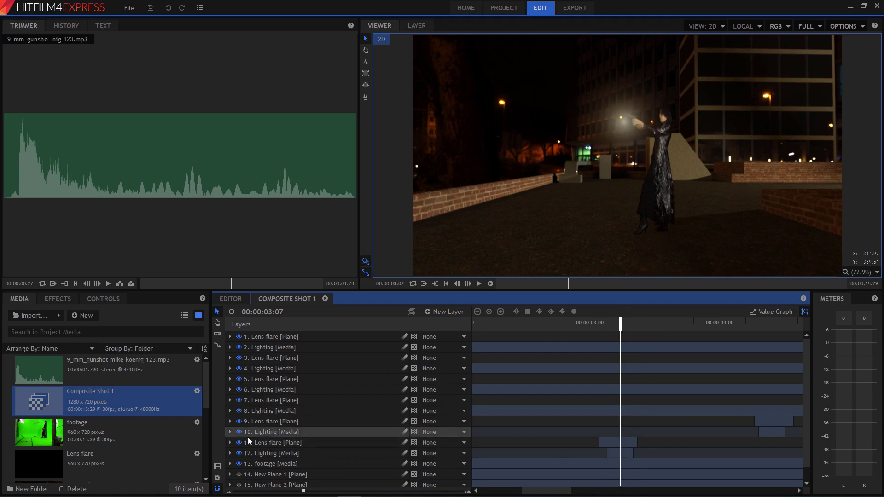
Select and expand the 12. Lighting layer, stepping back to frame 00:00:03:06.
{"action": "left_click", "coordinate": [276, 443]}
{"action": "left_click", "coordinate": [270, 453]}
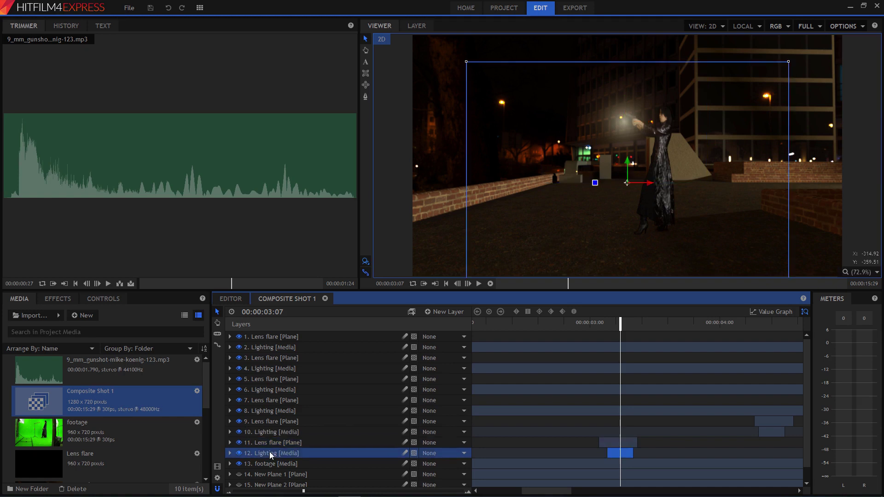
{"action": "left_click", "coordinate": [229, 454]}
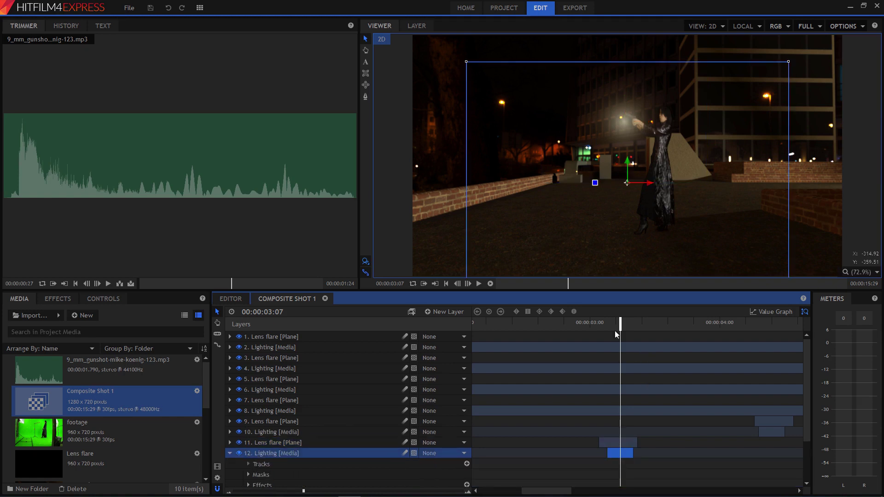
{"action": "left_click_drag", "start_coordinate": [620, 324], "coordinate": [618, 328]}
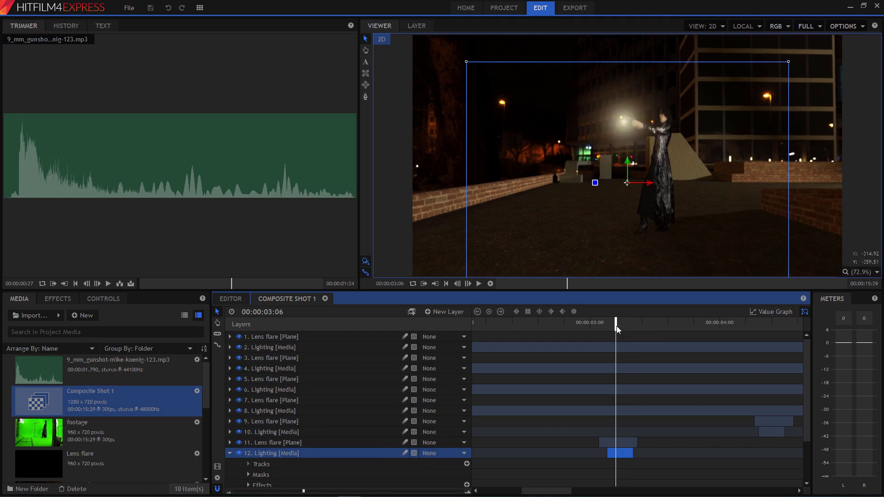
{"action": "left_click", "coordinate": [660, 148]}
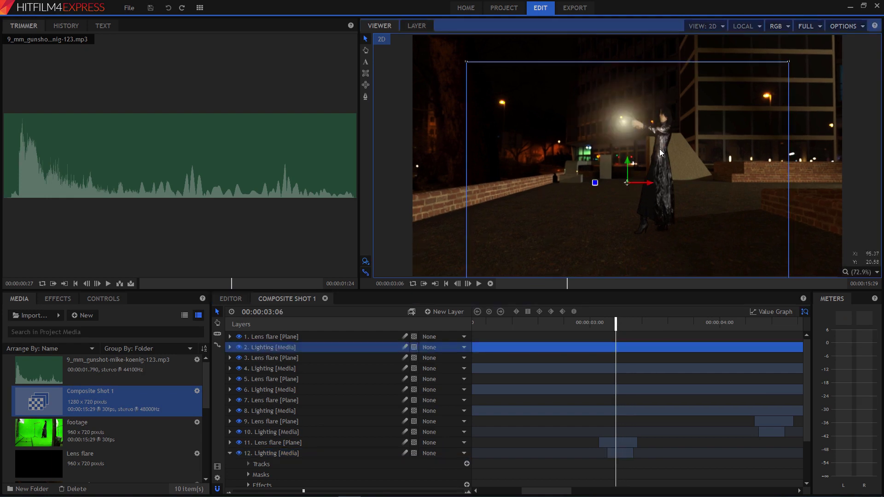
Expand the Lighting layer's Masks and select Mask to show its outline at 00:00:03:08.
{"action": "scroll", "coordinate": [292, 410], "scroll_direction": "down", "scroll_amount": 2}
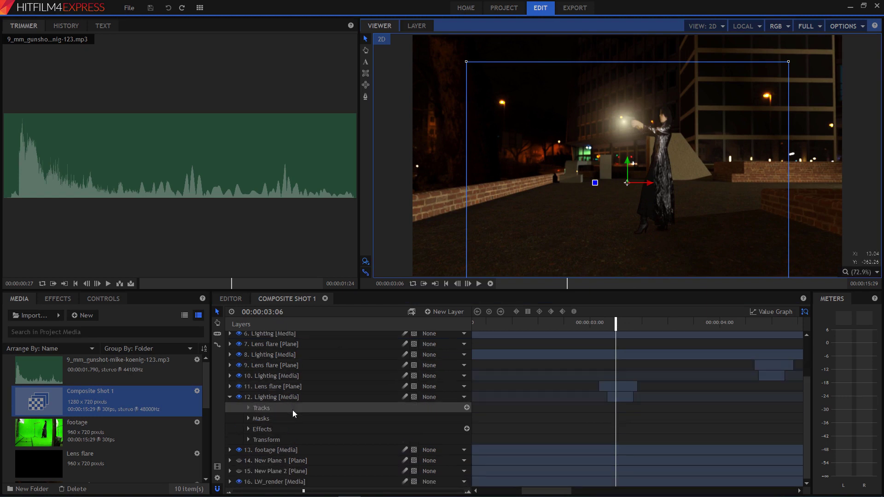
{"action": "left_click", "coordinate": [247, 419]}
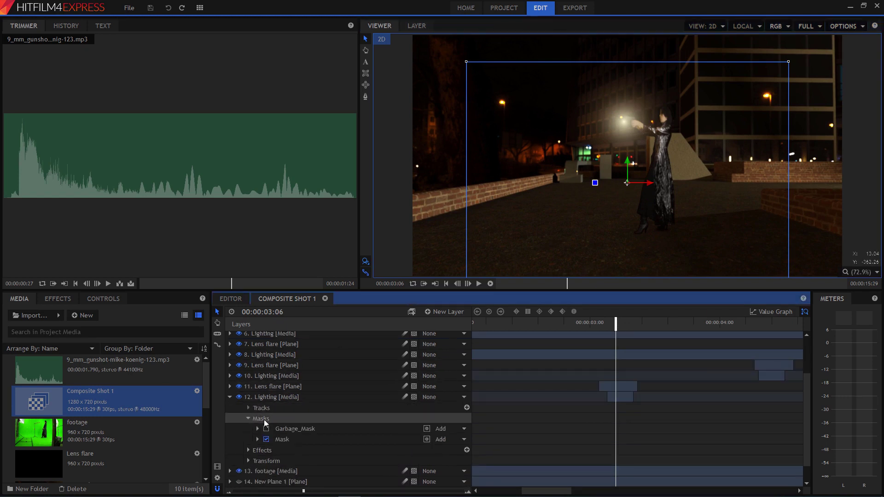
{"action": "left_click", "coordinate": [280, 438]}
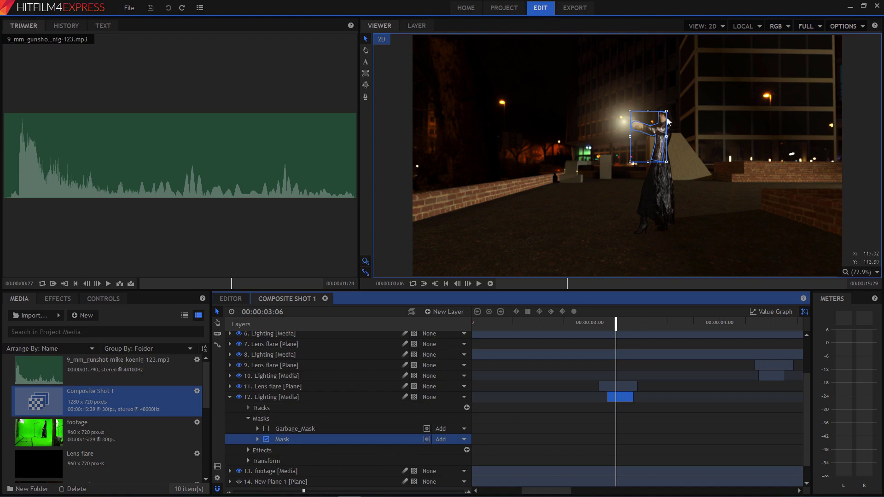
{"action": "scroll", "coordinate": [658, 137], "scroll_direction": "up", "scroll_amount": 1}
{"action": "scroll", "coordinate": [657, 137], "scroll_direction": "up", "scroll_amount": 2}
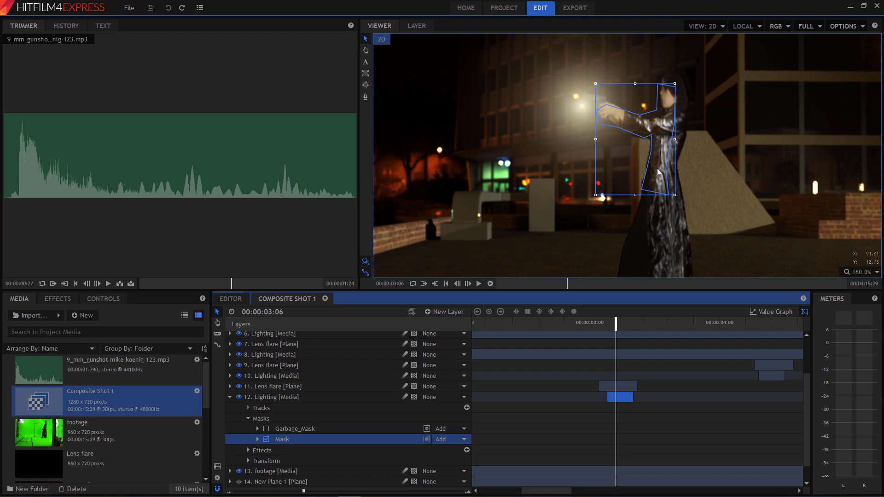
{"action": "scroll", "coordinate": [657, 178], "scroll_direction": "down", "scroll_amount": 2}
{"action": "scroll", "coordinate": [657, 179], "scroll_direction": "down", "scroll_amount": 1}
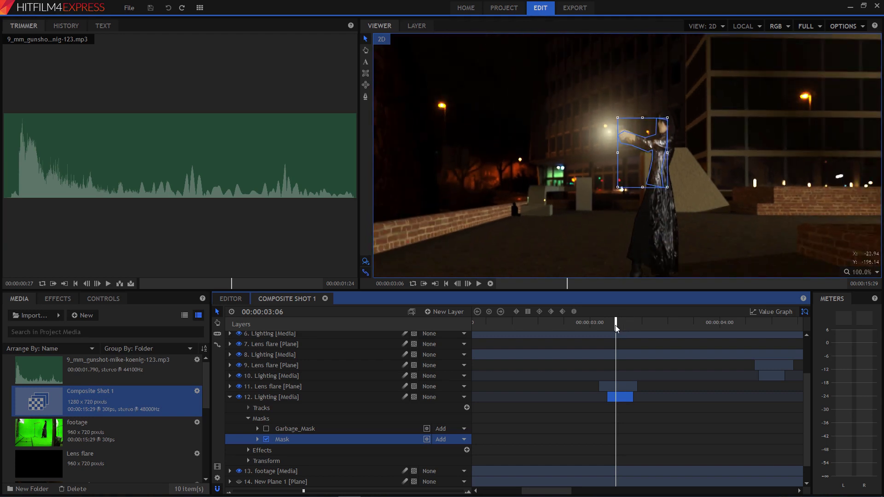
{"action": "left_click_drag", "start_coordinate": [618, 327], "coordinate": [568, 331]}
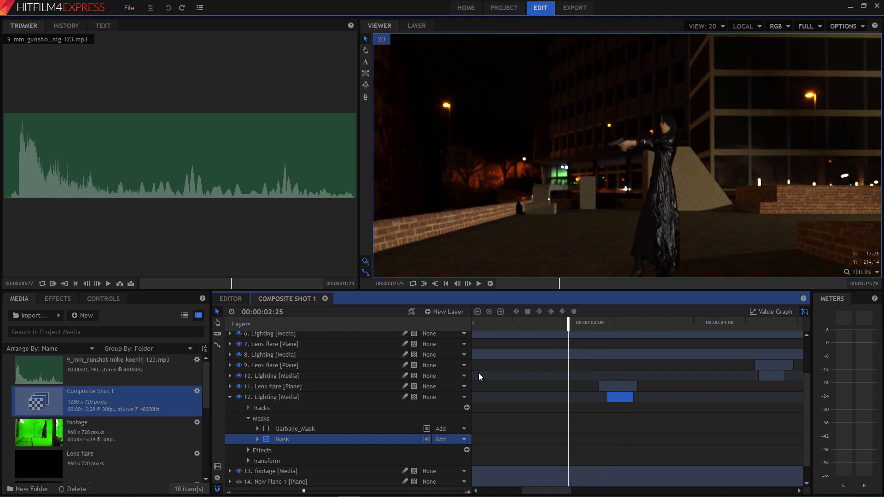
Expand the 13. footage layer's Effects and select the Color Difference Key.
{"action": "scroll", "coordinate": [357, 427], "scroll_direction": "down", "scroll_amount": 2}
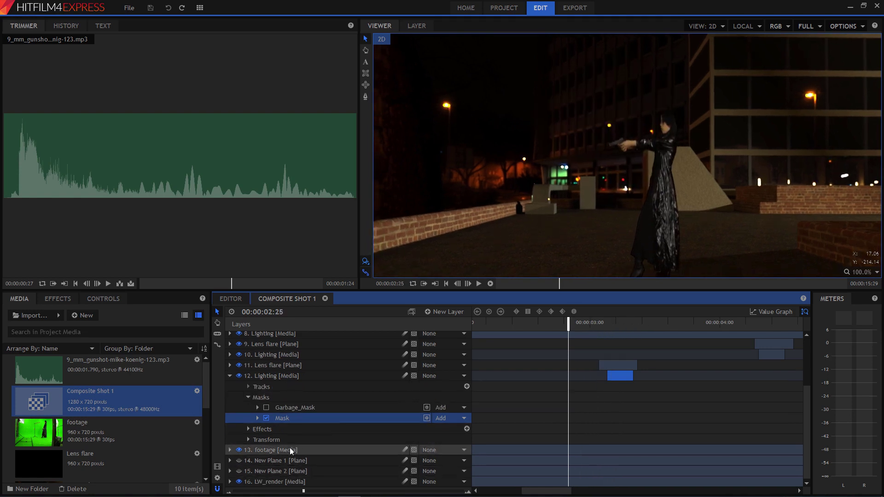
{"action": "left_click", "coordinate": [229, 450]}
{"action": "scroll", "coordinate": [294, 453], "scroll_direction": "down", "scroll_amount": 4}
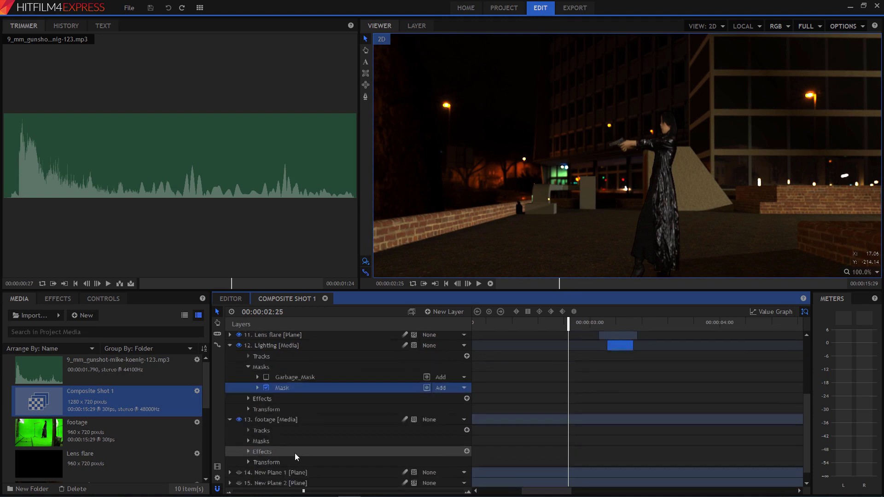
{"action": "left_click", "coordinate": [248, 437]}
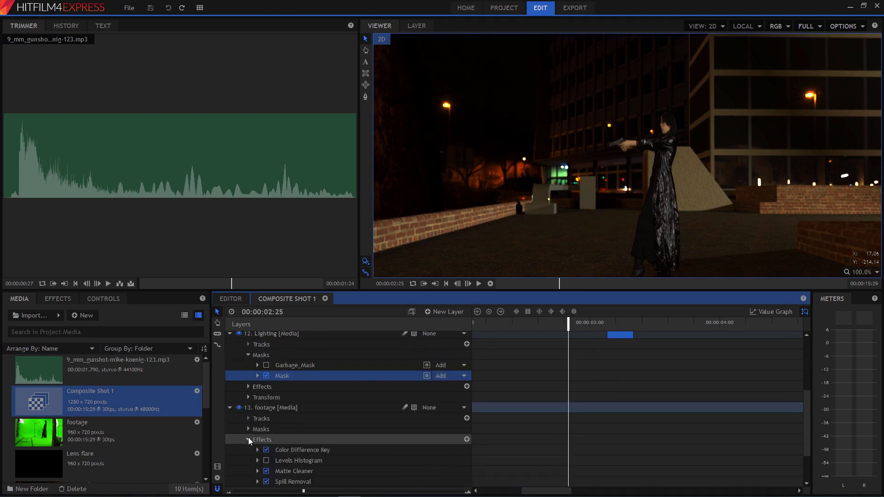
{"action": "scroll", "coordinate": [247, 437], "scroll_direction": "down", "scroll_amount": 5}
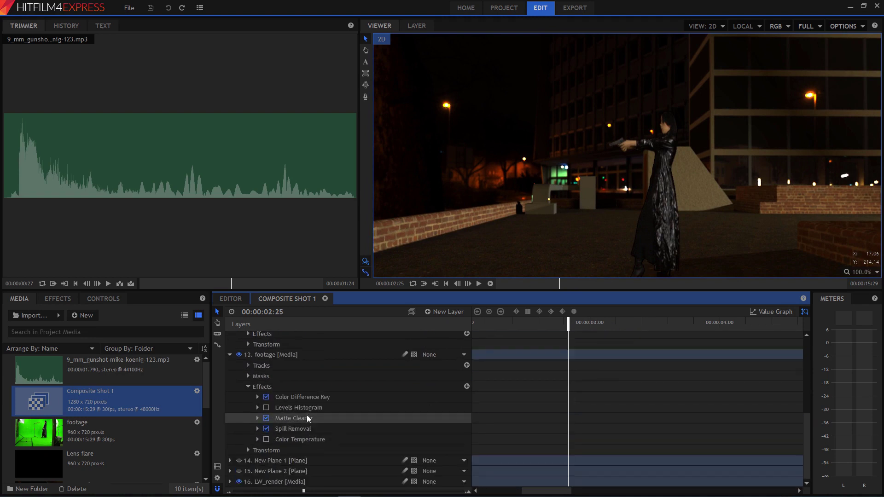
{"action": "left_click", "coordinate": [305, 399]}
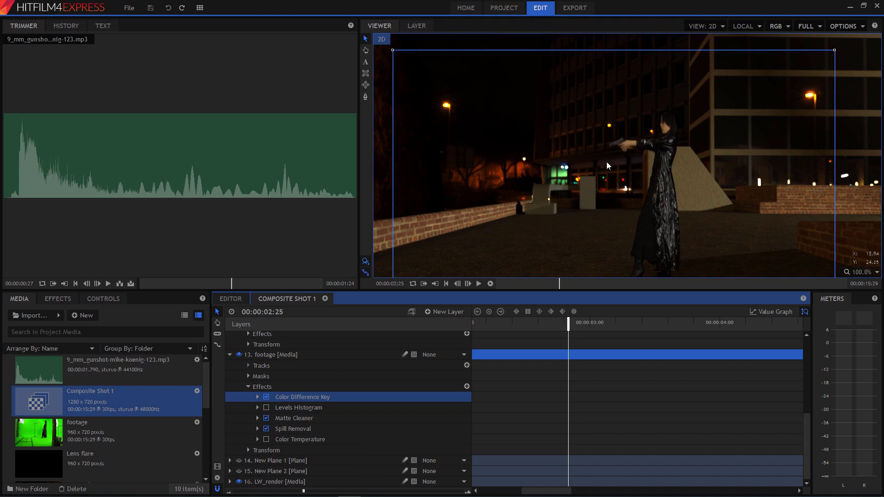
Turn Spill Removal off, toggle Color Difference Key off and on, and enable Color Temperature.
{"action": "left_click", "coordinate": [293, 429]}
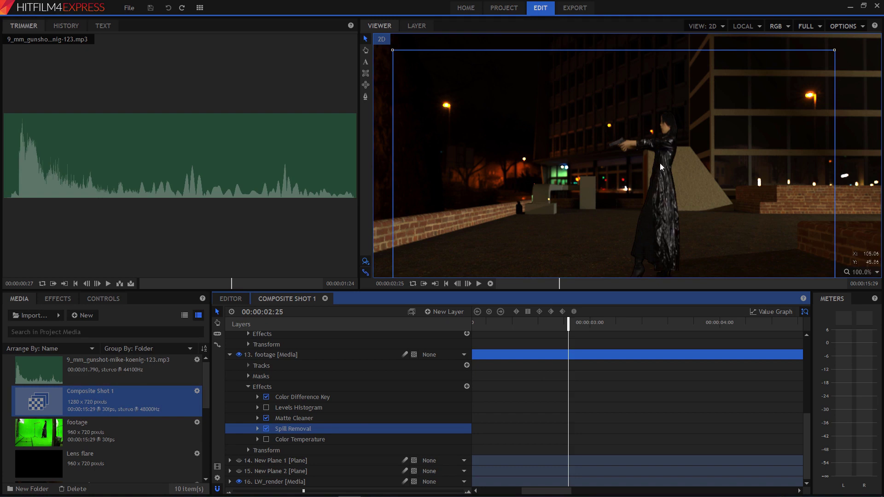
{"action": "left_click", "coordinate": [266, 429]}
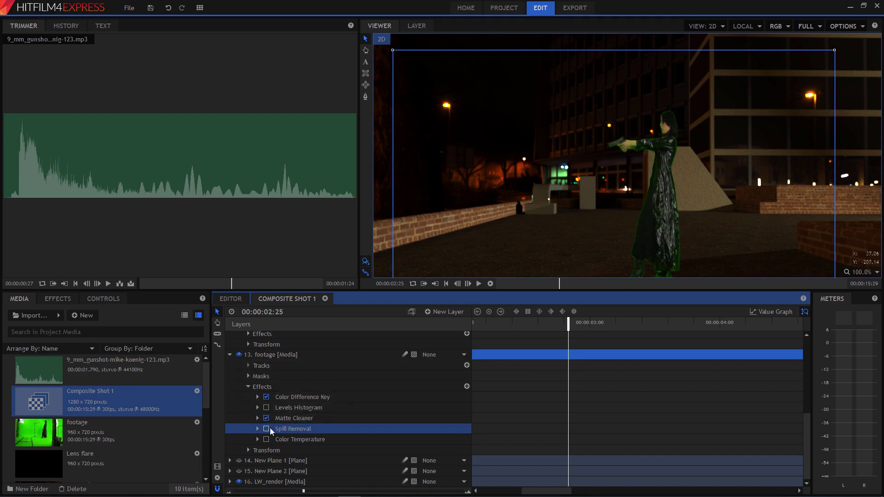
{"action": "left_click", "coordinate": [266, 397]}
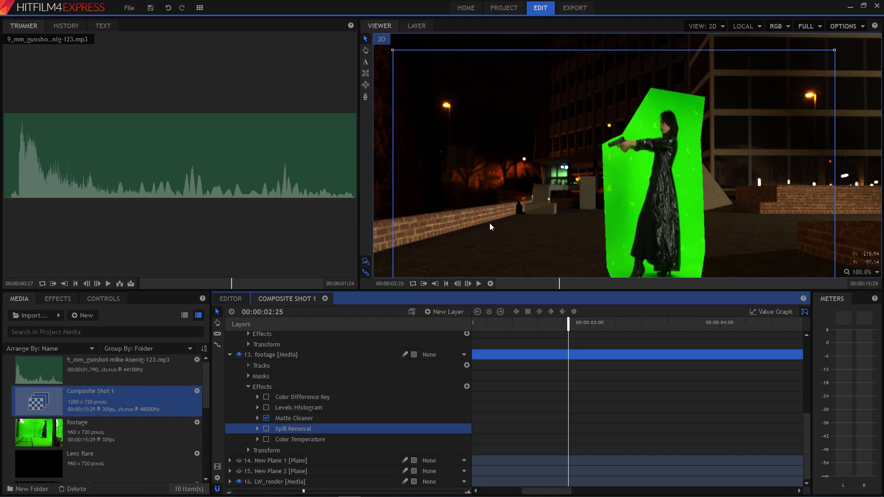
{"action": "left_click", "coordinate": [266, 397]}
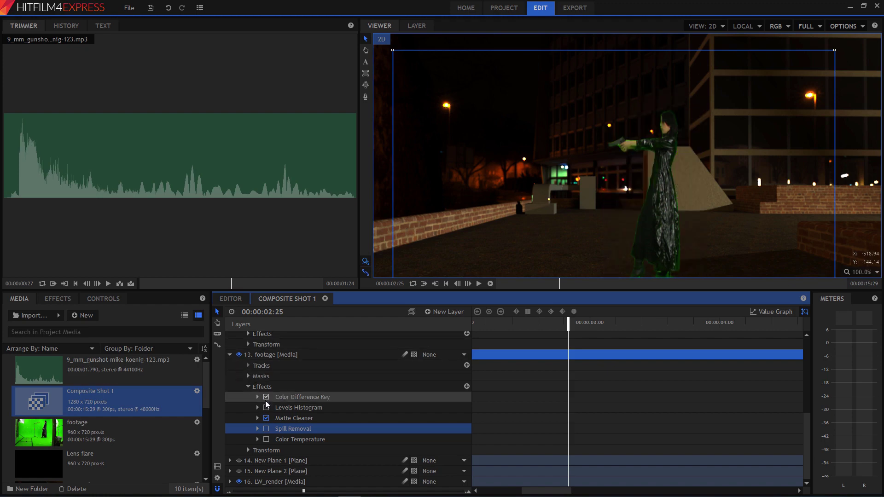
{"action": "left_click", "coordinate": [266, 440]}
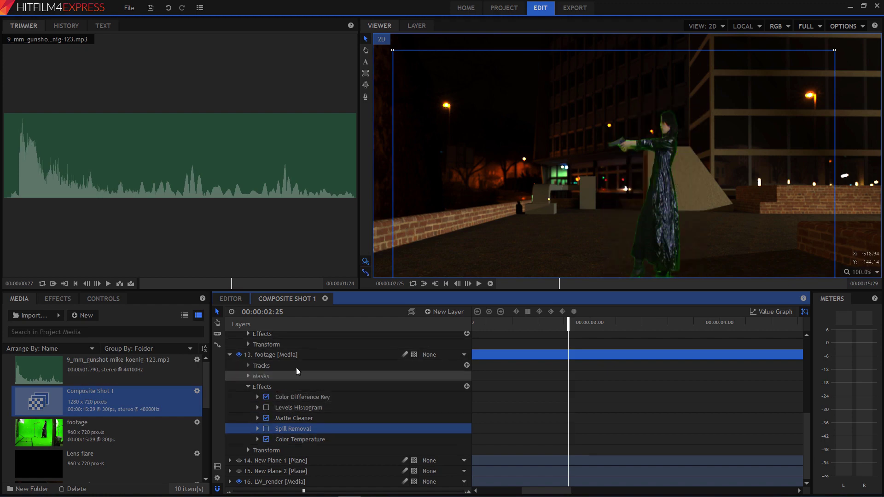
Check the composite at frames 03:08, 04:09, 04:13, 05:26, 07:13 and 08:23.
{"action": "scroll", "coordinate": [321, 406], "scroll_direction": "up", "scroll_amount": 5}
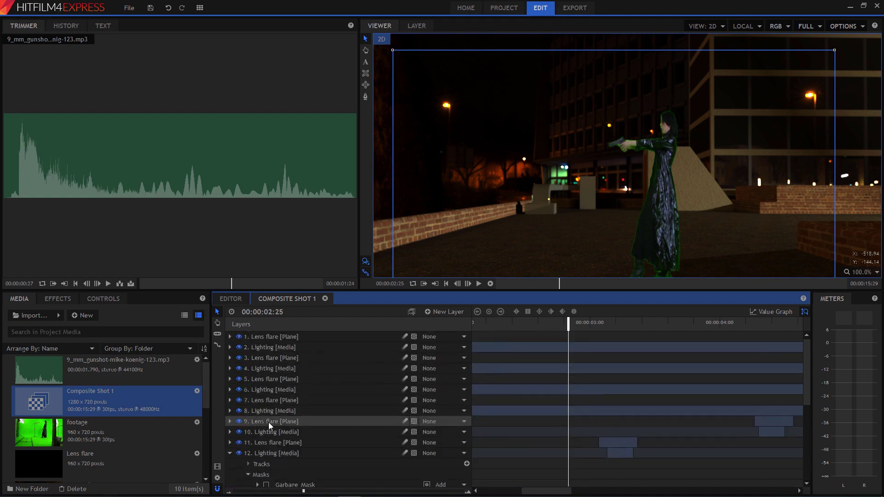
{"action": "scroll", "coordinate": [397, 411], "scroll_direction": "down", "scroll_amount": 5}
{"action": "scroll", "coordinate": [397, 411], "scroll_direction": "up", "scroll_amount": 3}
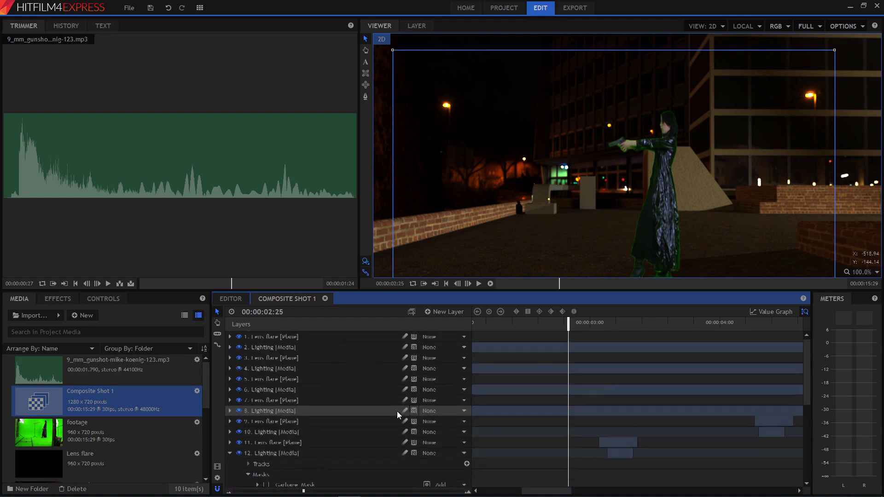
{"action": "left_click", "coordinate": [624, 346]}
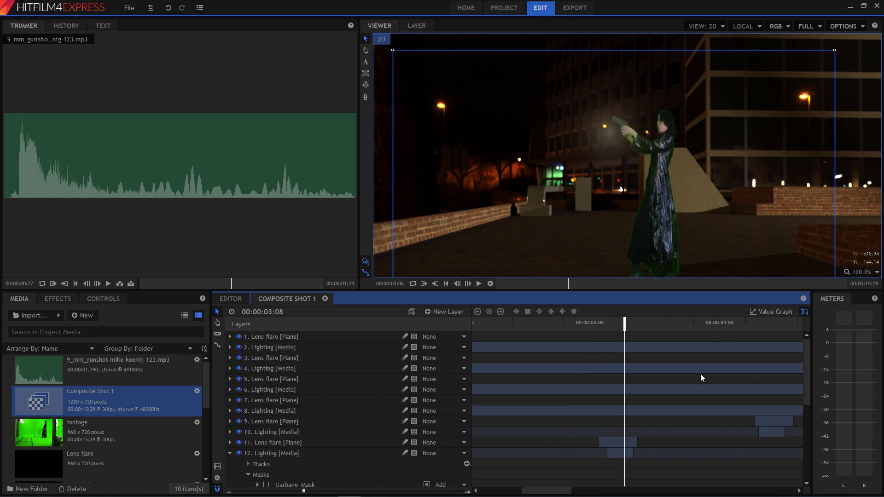
{"action": "left_click", "coordinate": [759, 324]}
{"action": "left_click", "coordinate": [775, 324]}
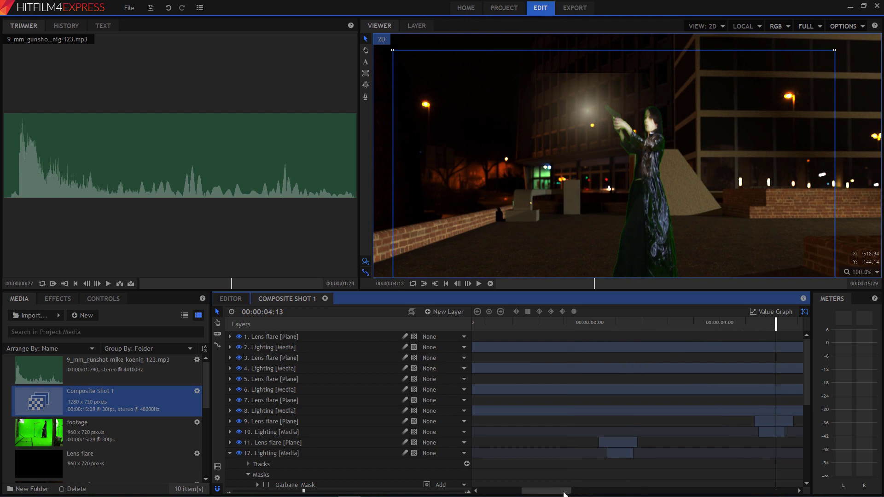
{"action": "left_click_drag", "start_coordinate": [569, 491], "coordinate": [625, 491]}
{"action": "left_click", "coordinate": [600, 323]}
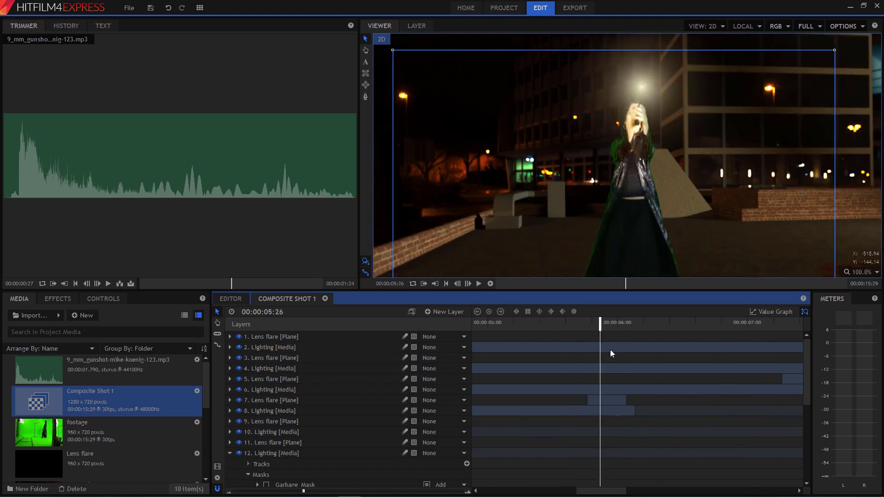
{"action": "left_click_drag", "start_coordinate": [615, 491], "coordinate": [642, 491]}
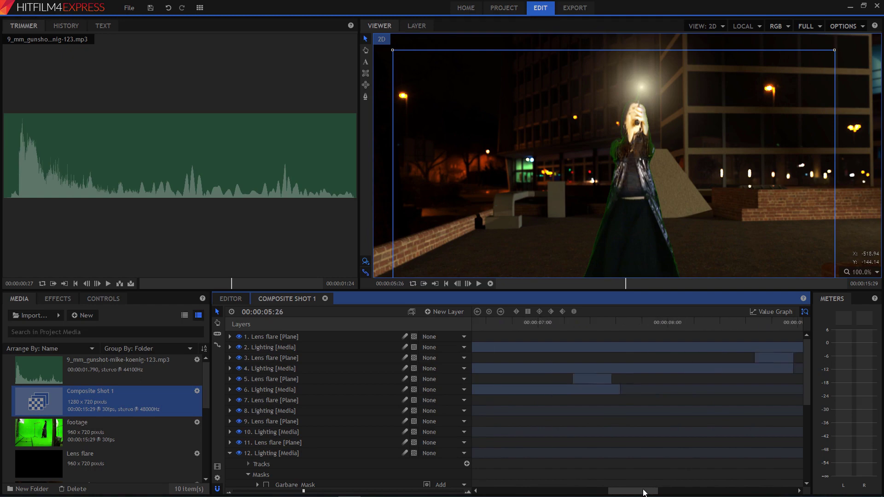
{"action": "left_click", "coordinate": [616, 323]}
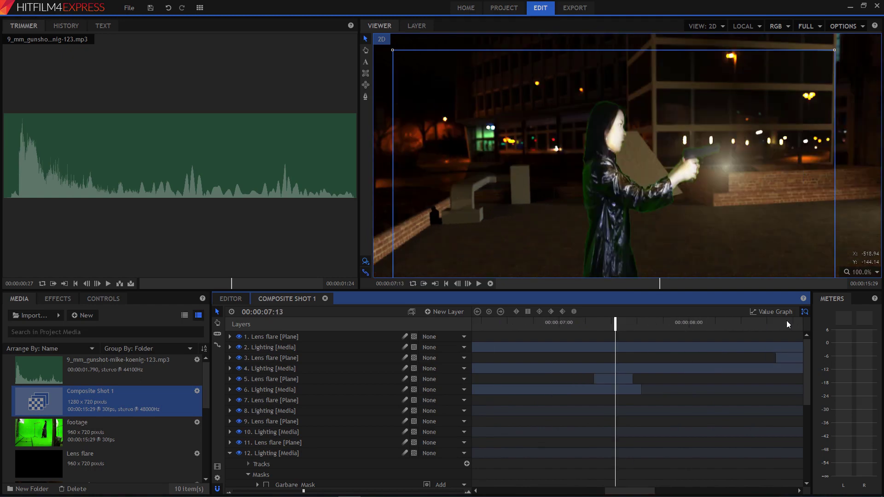
{"action": "left_click", "coordinate": [788, 323]}
{"action": "left_click_drag", "start_coordinate": [641, 490], "coordinate": [618, 491]}
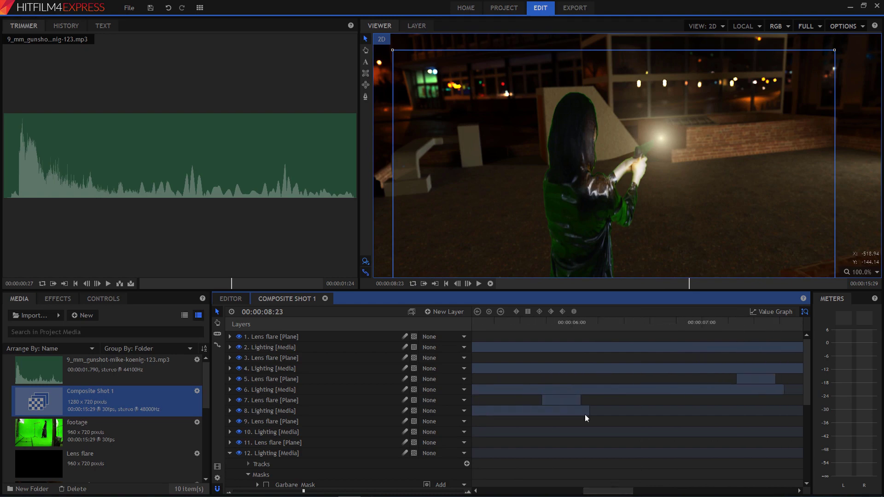
Re-enable Spill Removal on the 13. footage layer to clear the green tint.
{"action": "scroll", "coordinate": [292, 432], "scroll_direction": "down", "scroll_amount": 1}
{"action": "scroll", "coordinate": [291, 433], "scroll_direction": "down", "scroll_amount": 1}
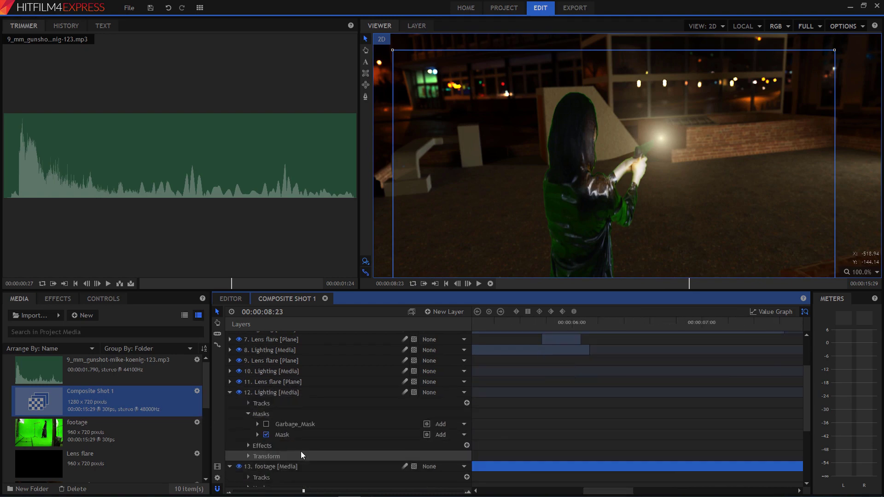
{"action": "scroll", "coordinate": [301, 451], "scroll_direction": "down", "scroll_amount": 3}
{"action": "left_click", "coordinate": [288, 446]}
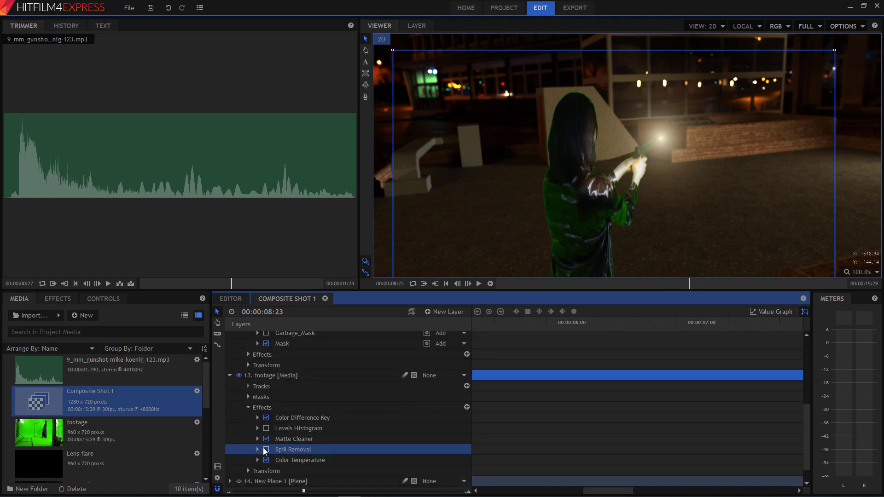
{"action": "left_click", "coordinate": [267, 450]}
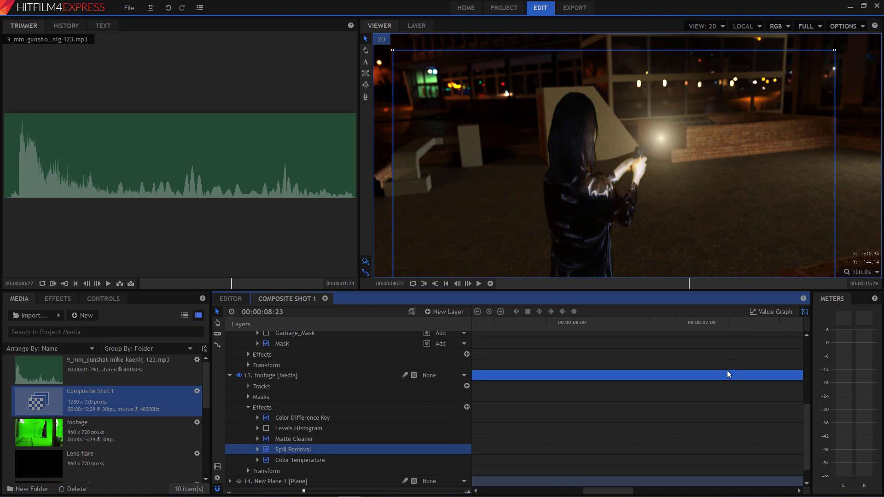
{"action": "left_click_drag", "start_coordinate": [629, 491], "coordinate": [561, 491]}
Switch back to the main edit timeline and play the finished gunshot sequence from the start.
{"action": "left_click", "coordinate": [487, 323]}
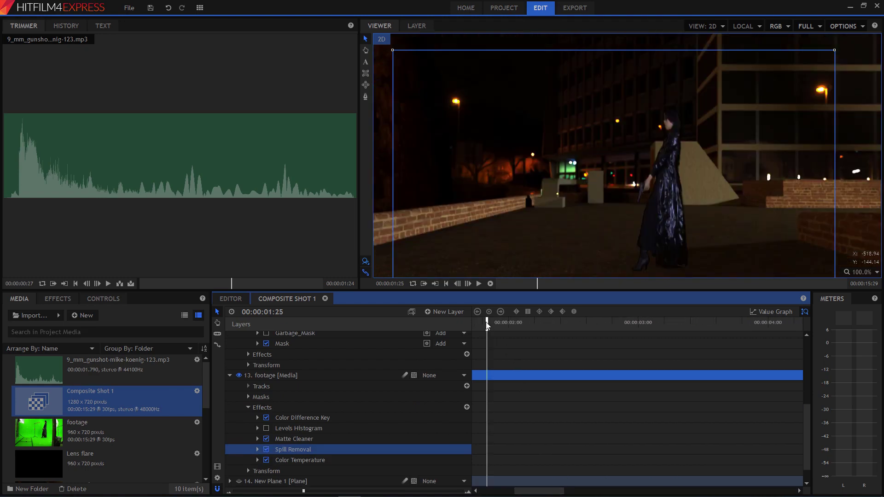
{"action": "left_click", "coordinate": [235, 300]}
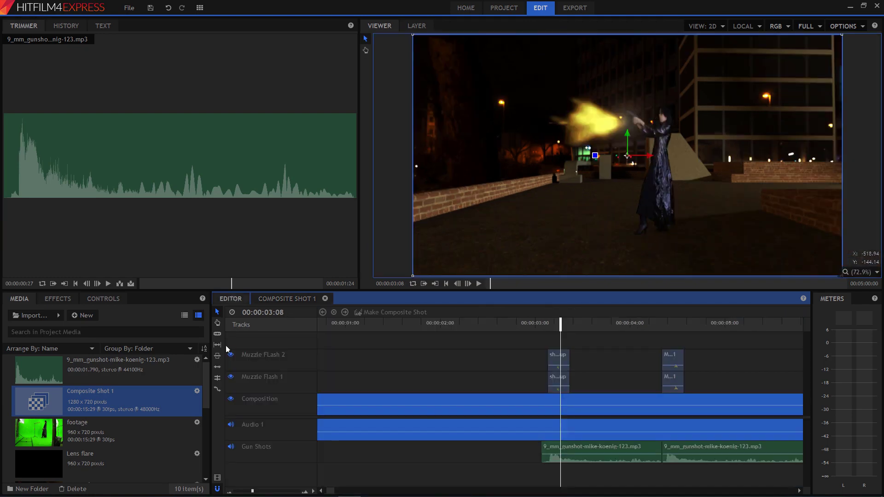
{"action": "left_click", "coordinate": [612, 324]}
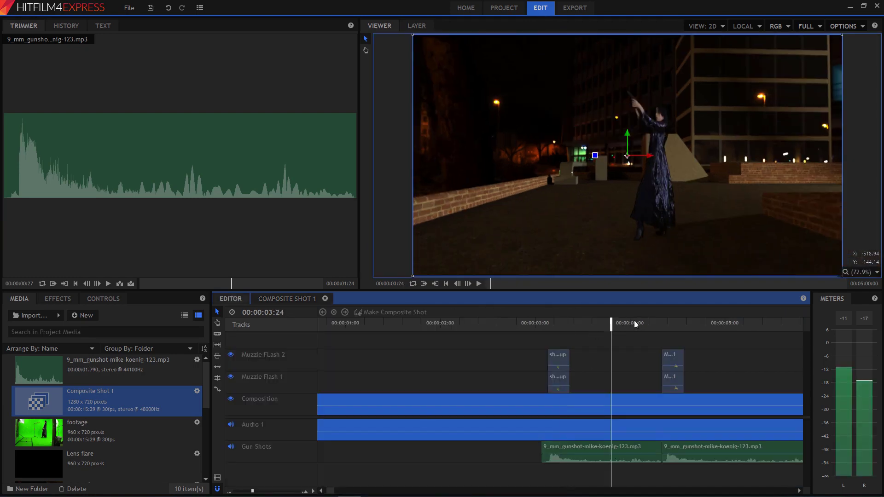
{"action": "left_click", "coordinate": [772, 324]}
{"action": "left_click", "coordinate": [479, 284]}
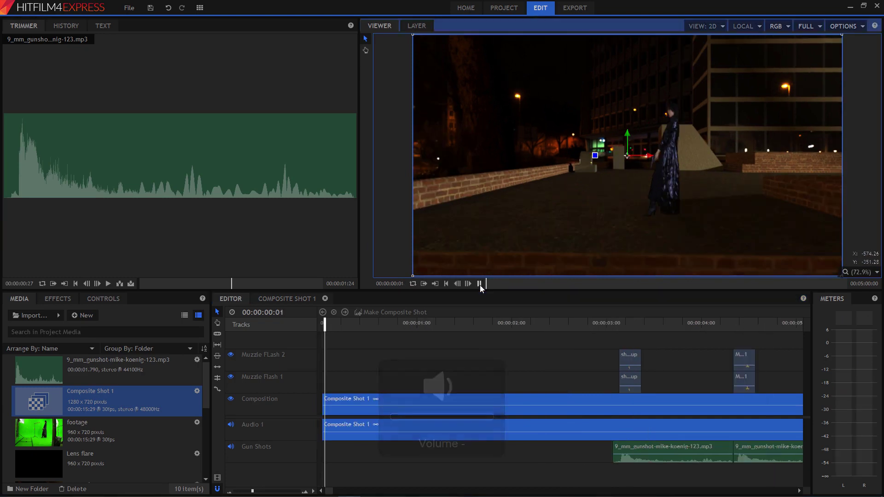